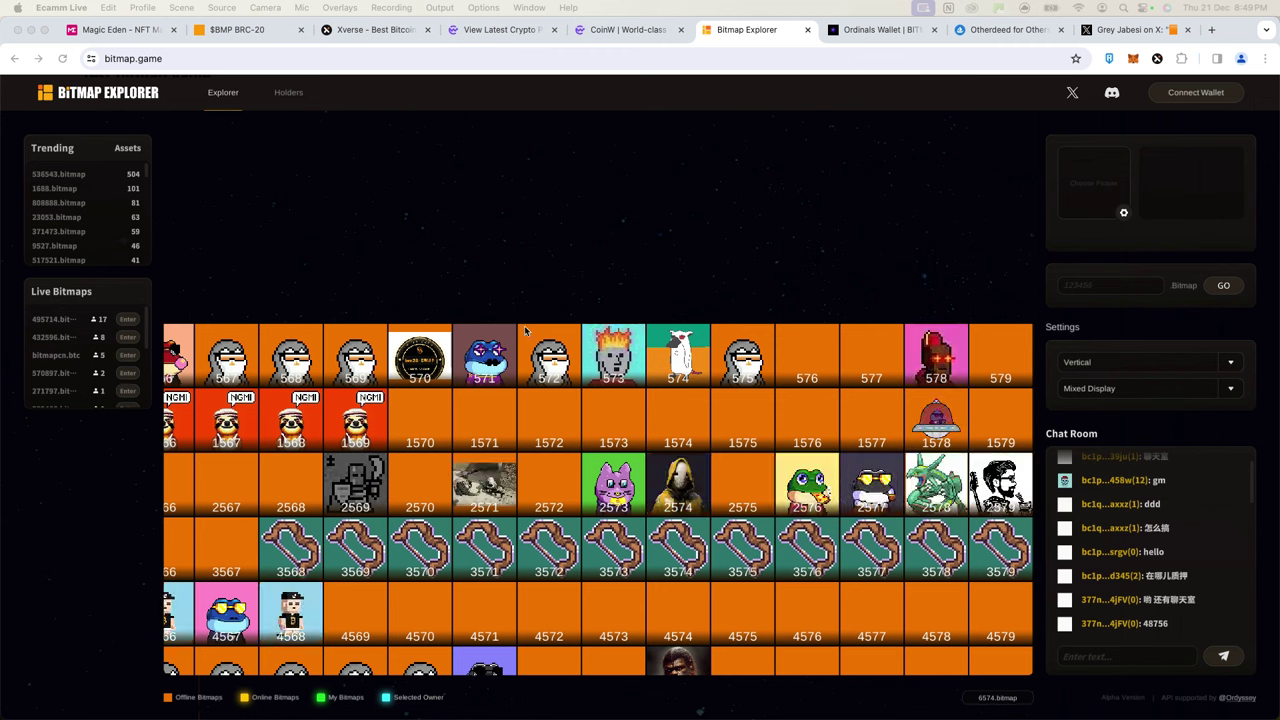
- Scroll the Bitmap Explorer block grid, view the X post about bitmap, then return to the grid
left_click(491, 151)
scroll(534, 430, "down", 3)
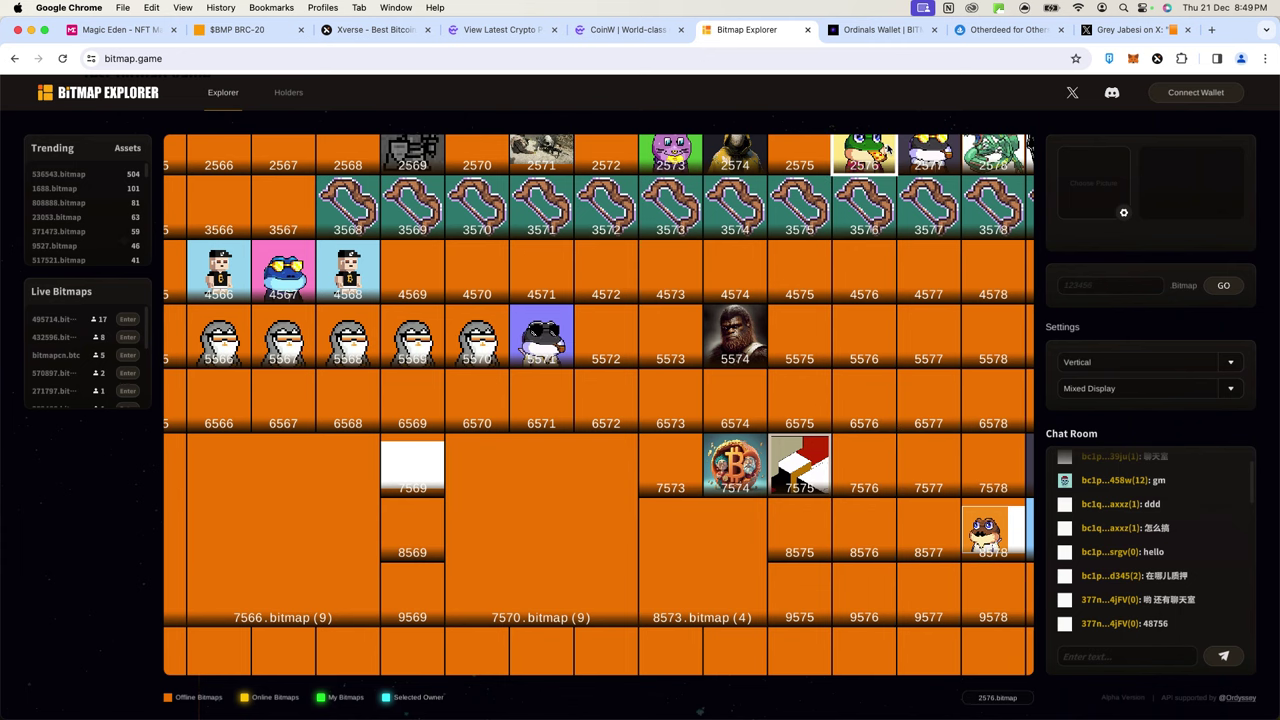
left_click(1126, 38)
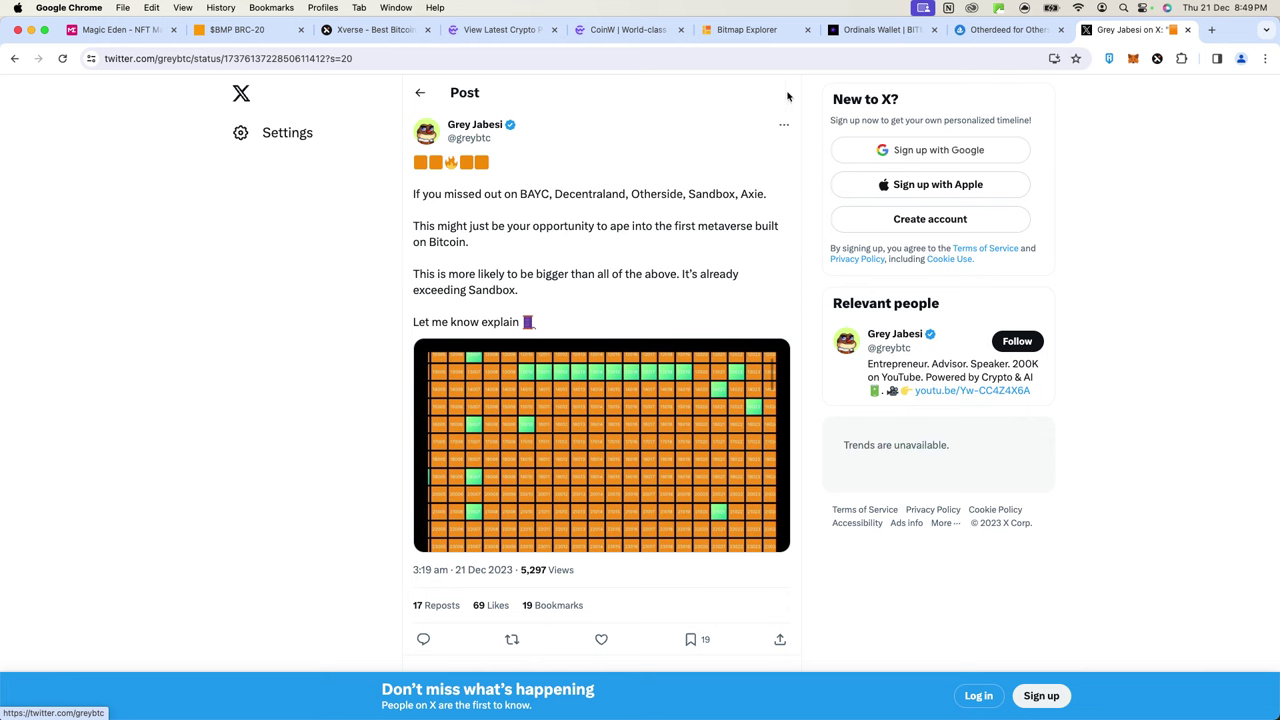
left_click(747, 32)
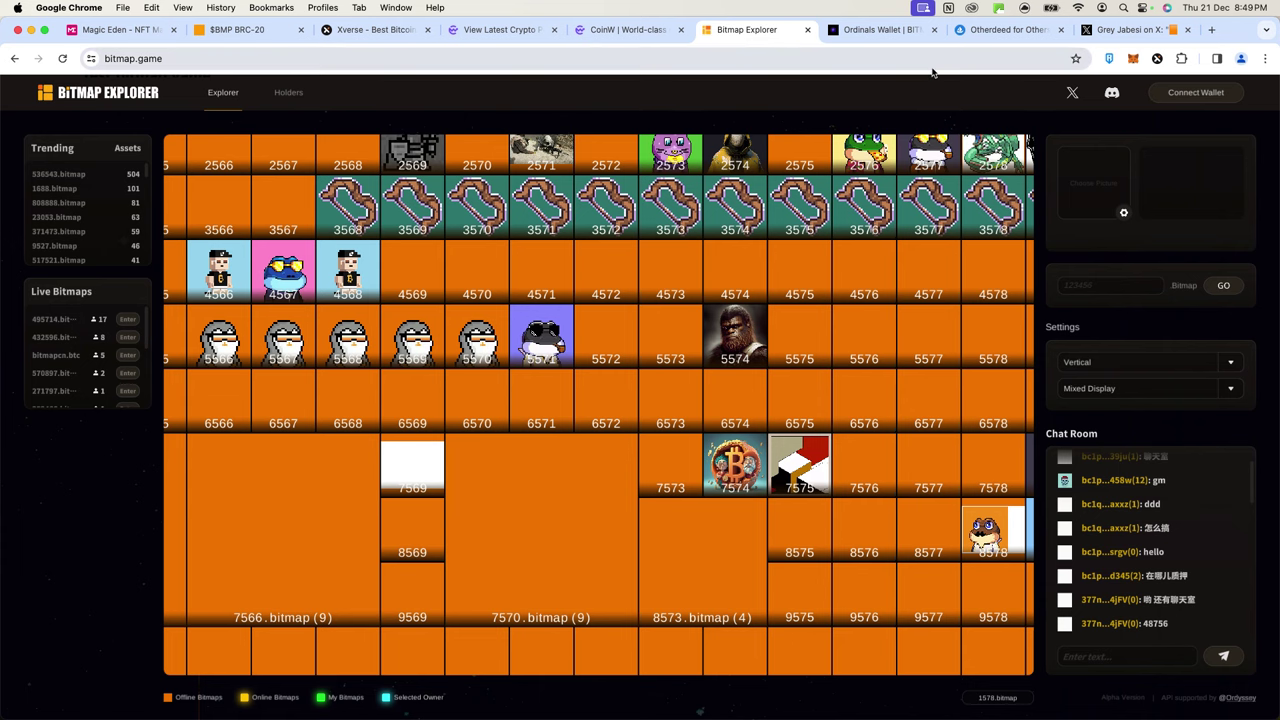
- Review the cheapest BITMAP listings in Ordinals Wallet, then switch to OpenSea's Otherdeed for Otherside page
left_click(888, 33)
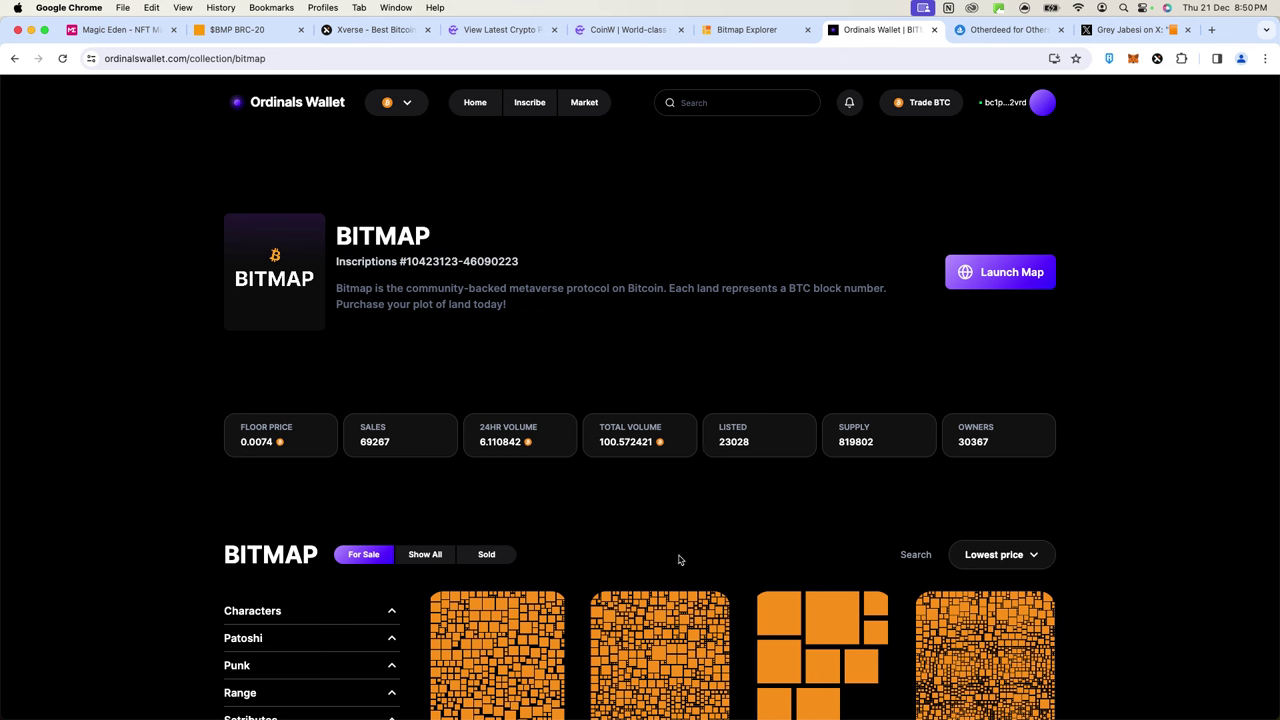
scroll(678, 560, "down", 3)
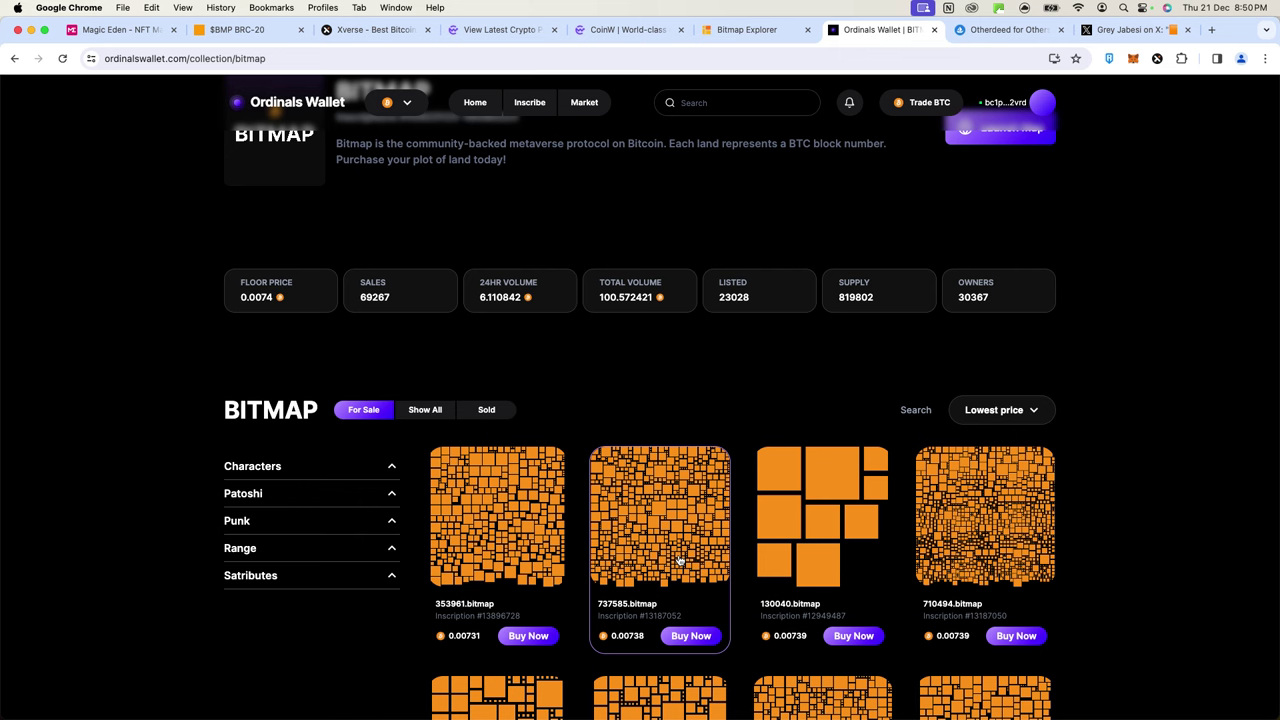
left_click(1005, 29)
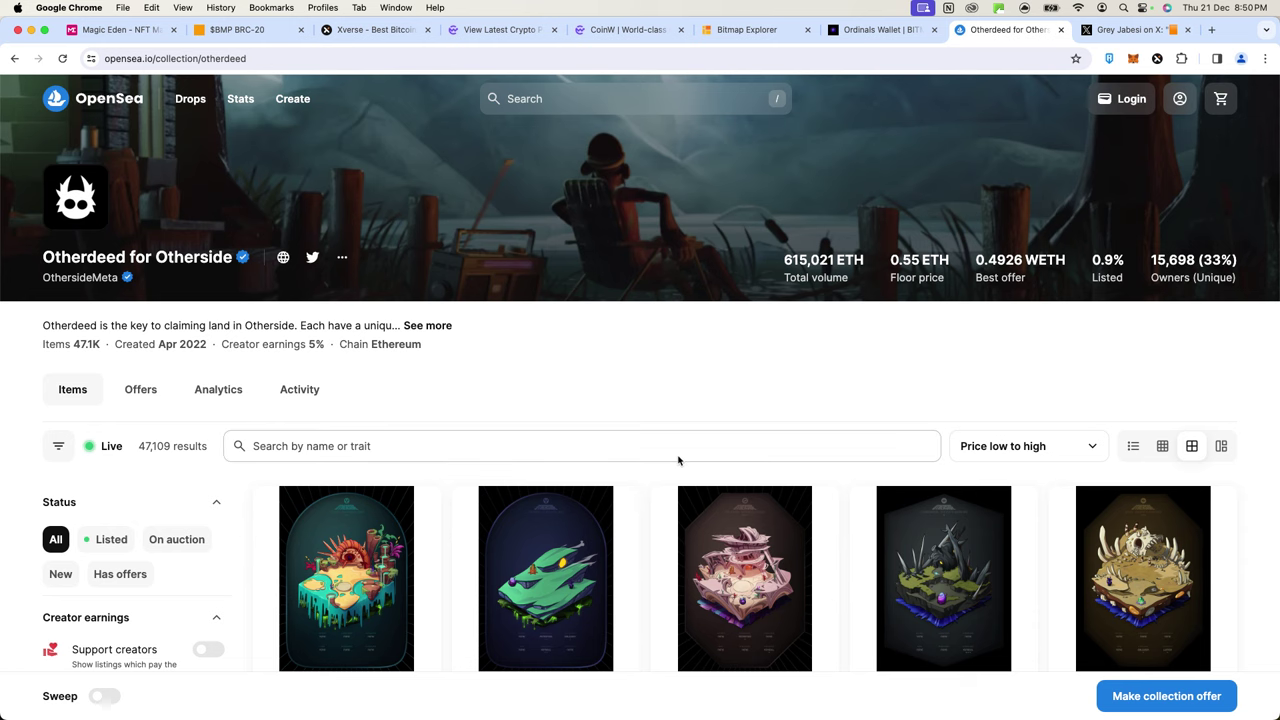
- Browse the cheapest Otherdeed listings, around 0.55–0.59 ETH, then return to the bitmap X post
scroll(611, 469, "down", 1)
scroll(611, 469, "down", 2)
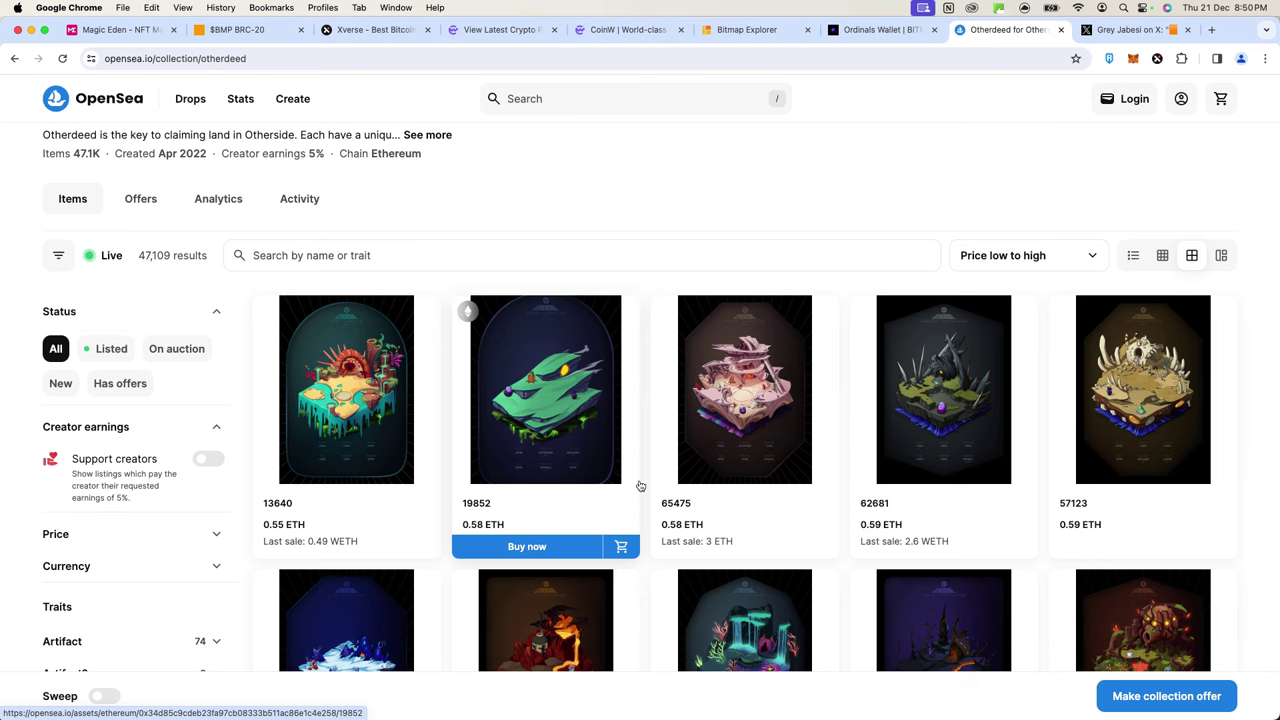
mouse_move(943, 420)
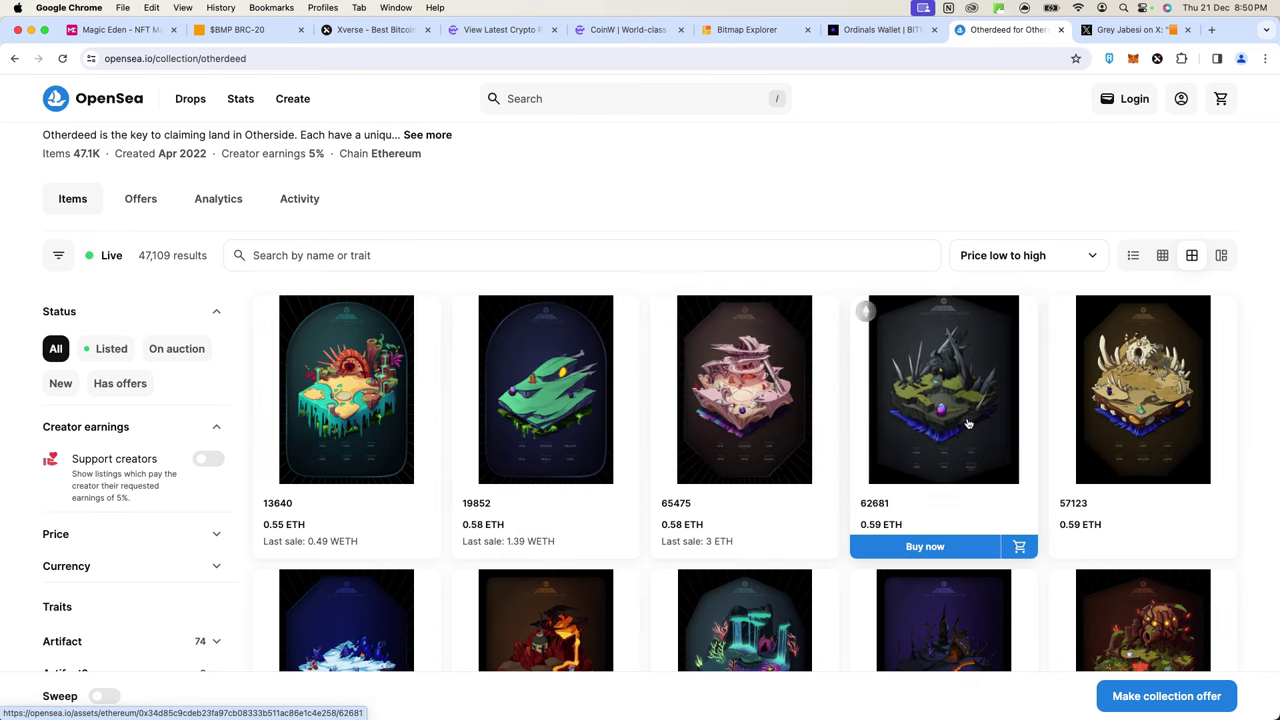
scroll(1050, 470, "down", 1)
scroll(1050, 469, "down", 2)
scroll(814, 449, "down", 1)
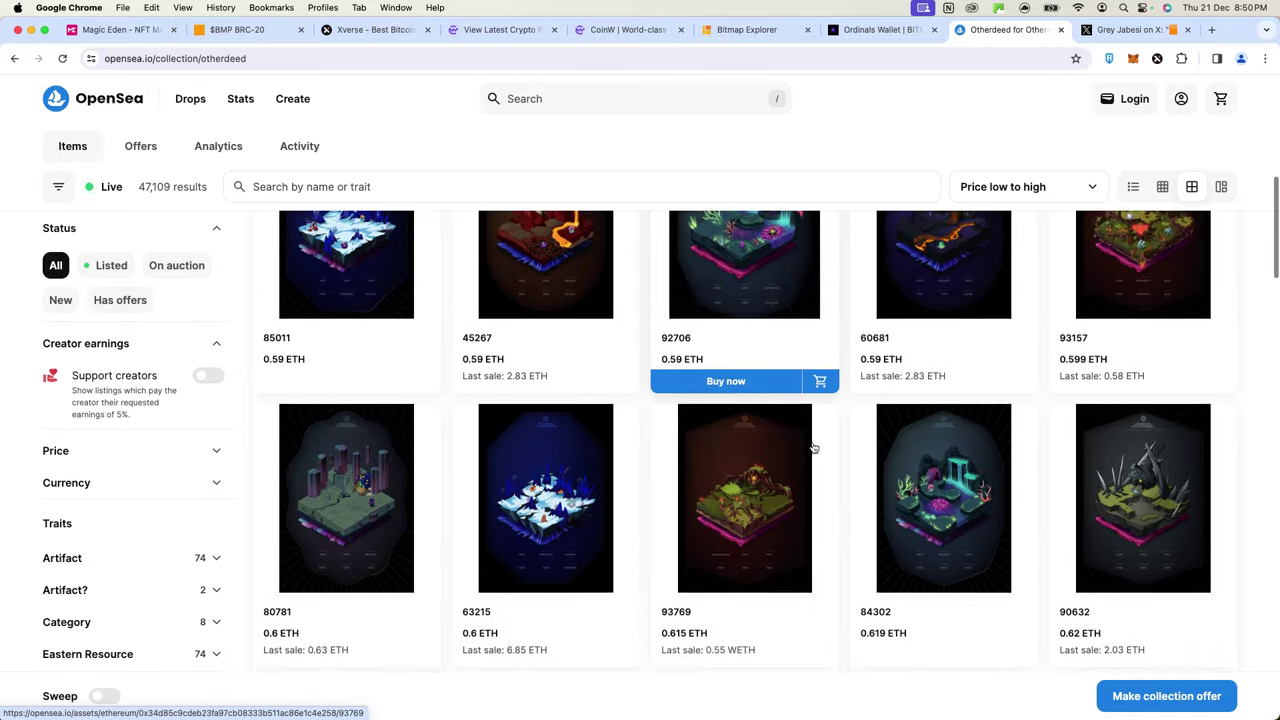
scroll(631, 497, "down", 2)
scroll(628, 497, "down", 1)
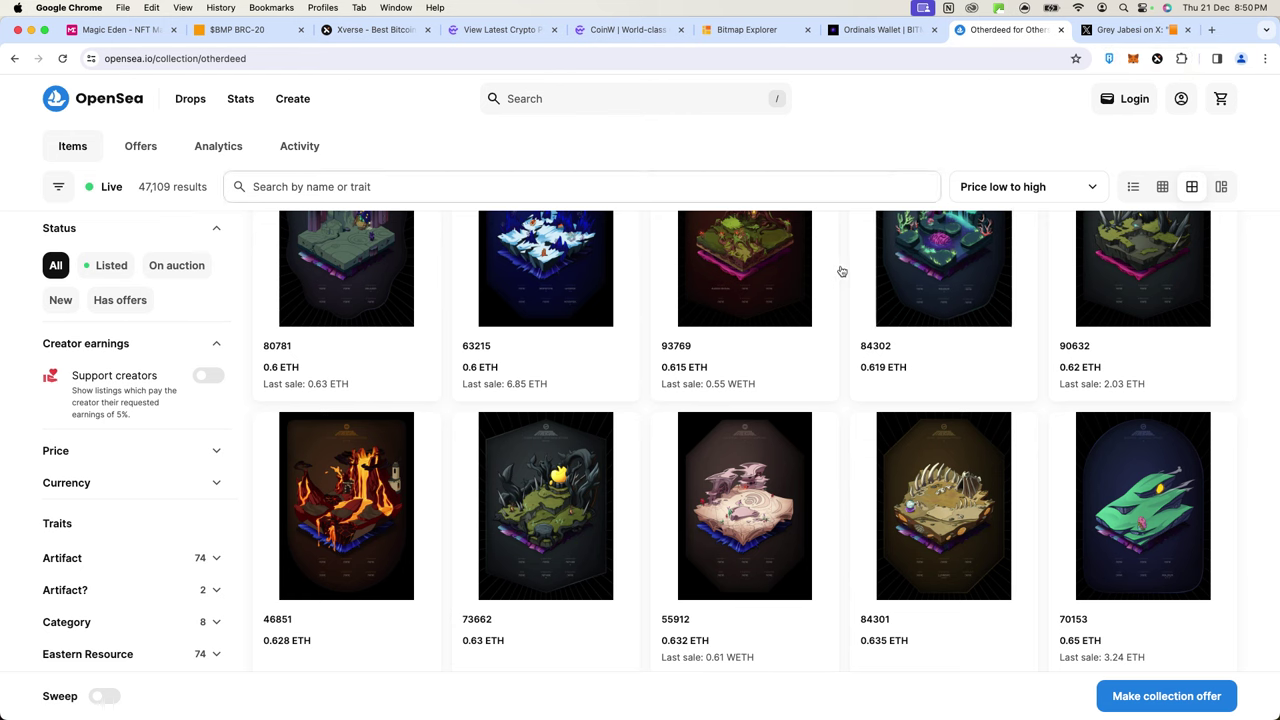
mouse_move(744, 505)
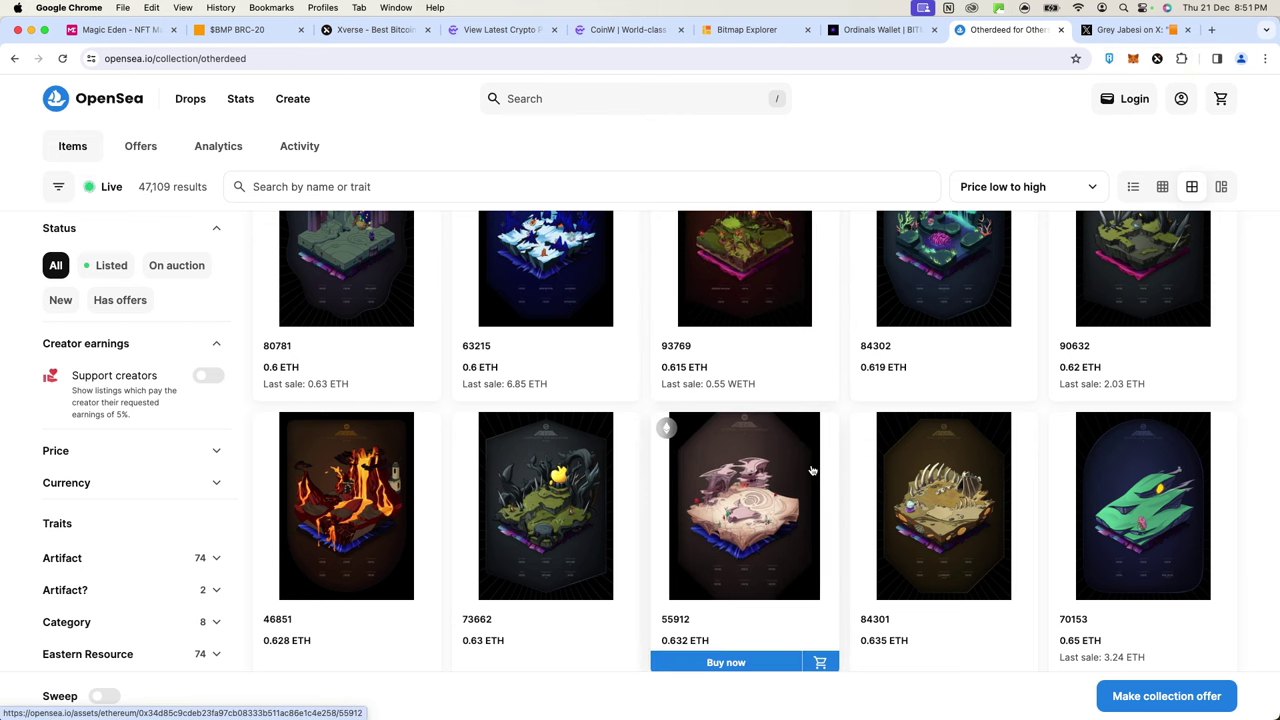
scroll(849, 323, "up", 2)
scroll(849, 323, "up", 5)
scroll(850, 323, "up", 5)
scroll(850, 323, "up", 3)
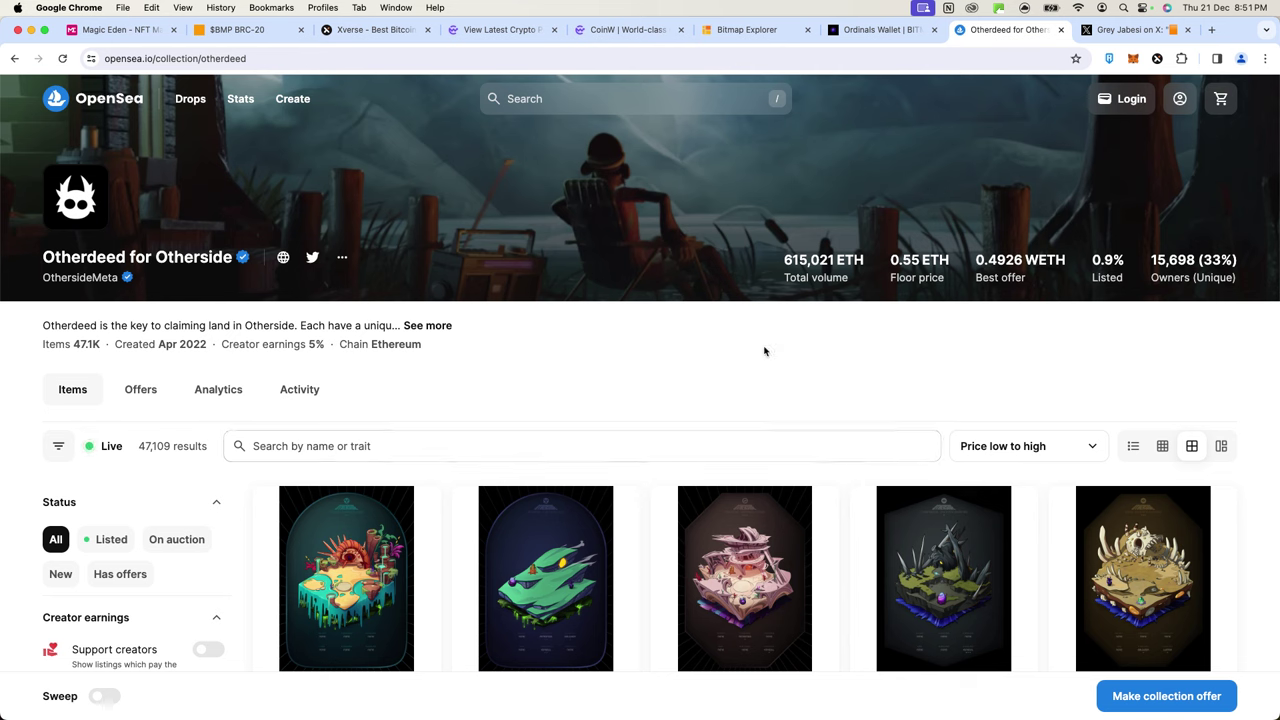
scroll(729, 488, "down", 2)
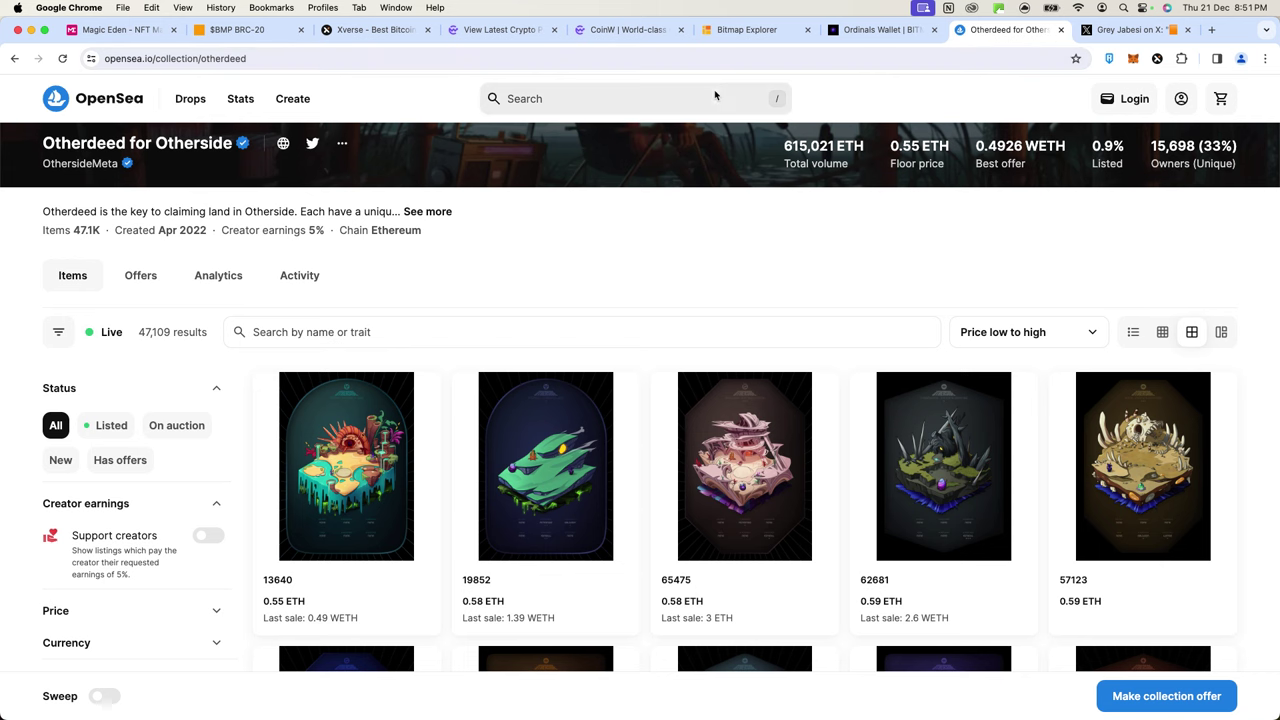
left_click(1130, 29)
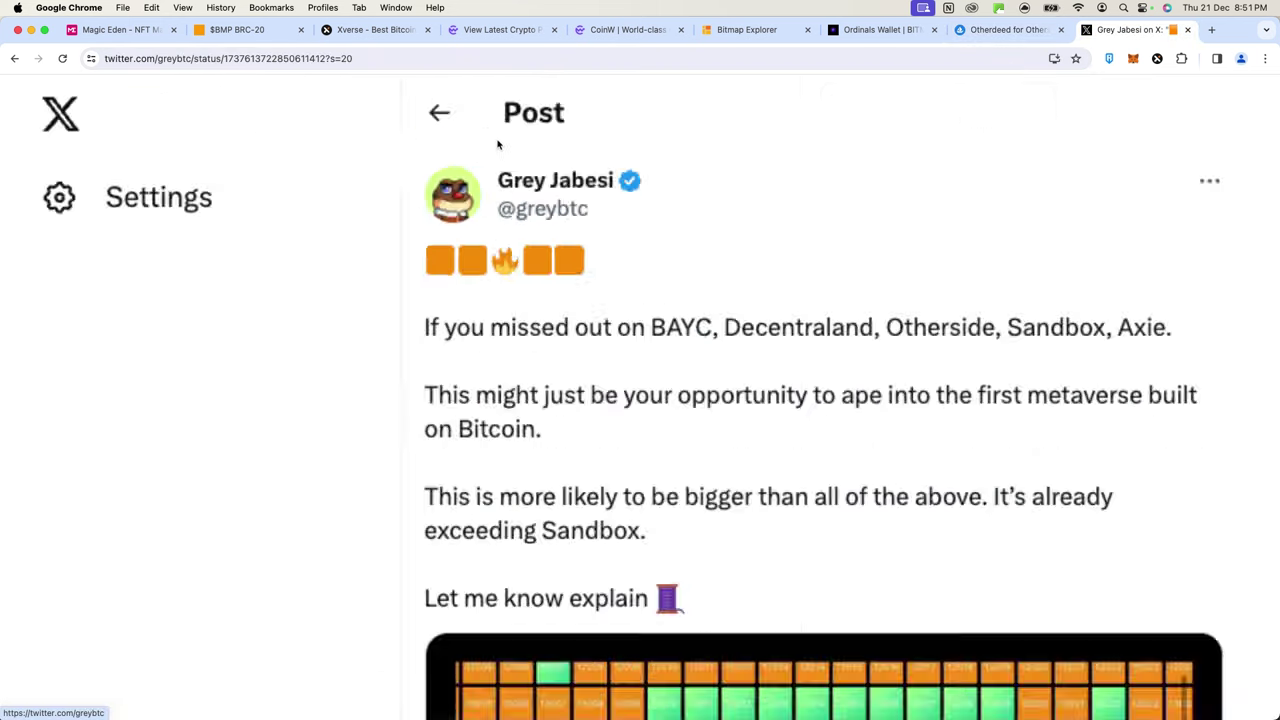
- Read the X post comparing Bitmap to BAYC, Otherside and Sandbox, then go to CoinW's homepage
scroll(500, 146, "up", 5)
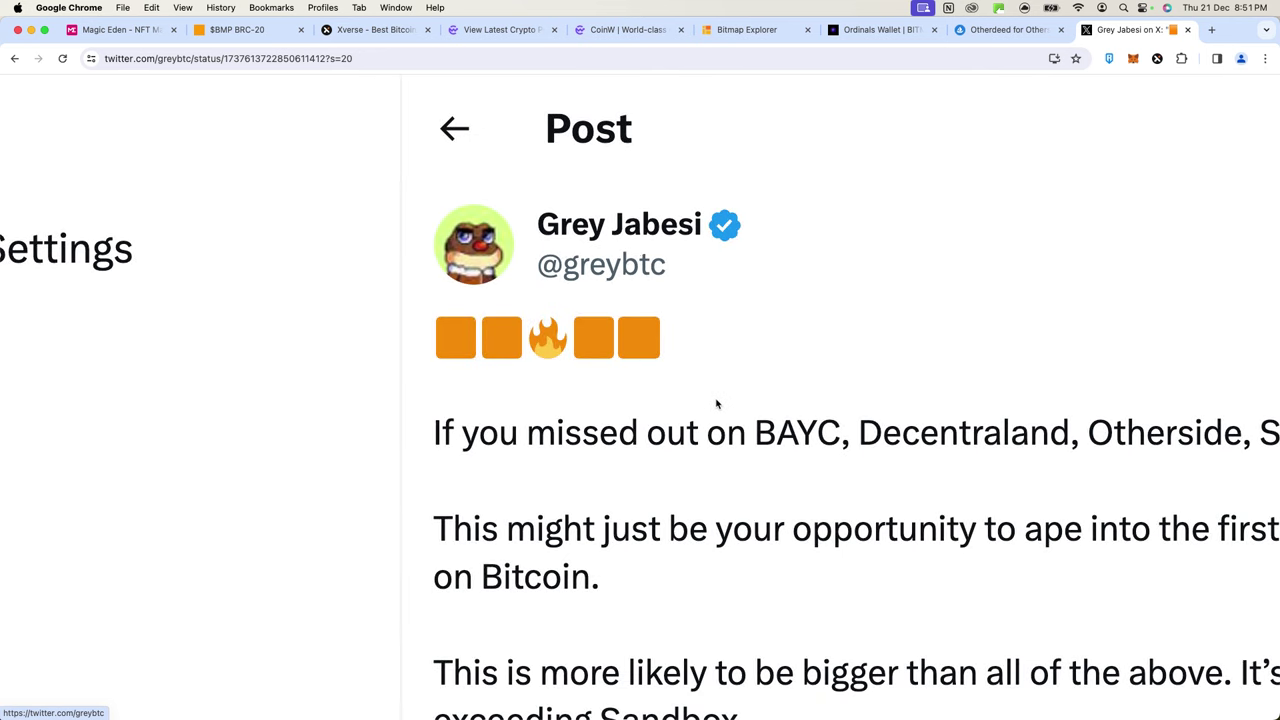
scroll(714, 405, "down", 1)
scroll(716, 404, "down", 3)
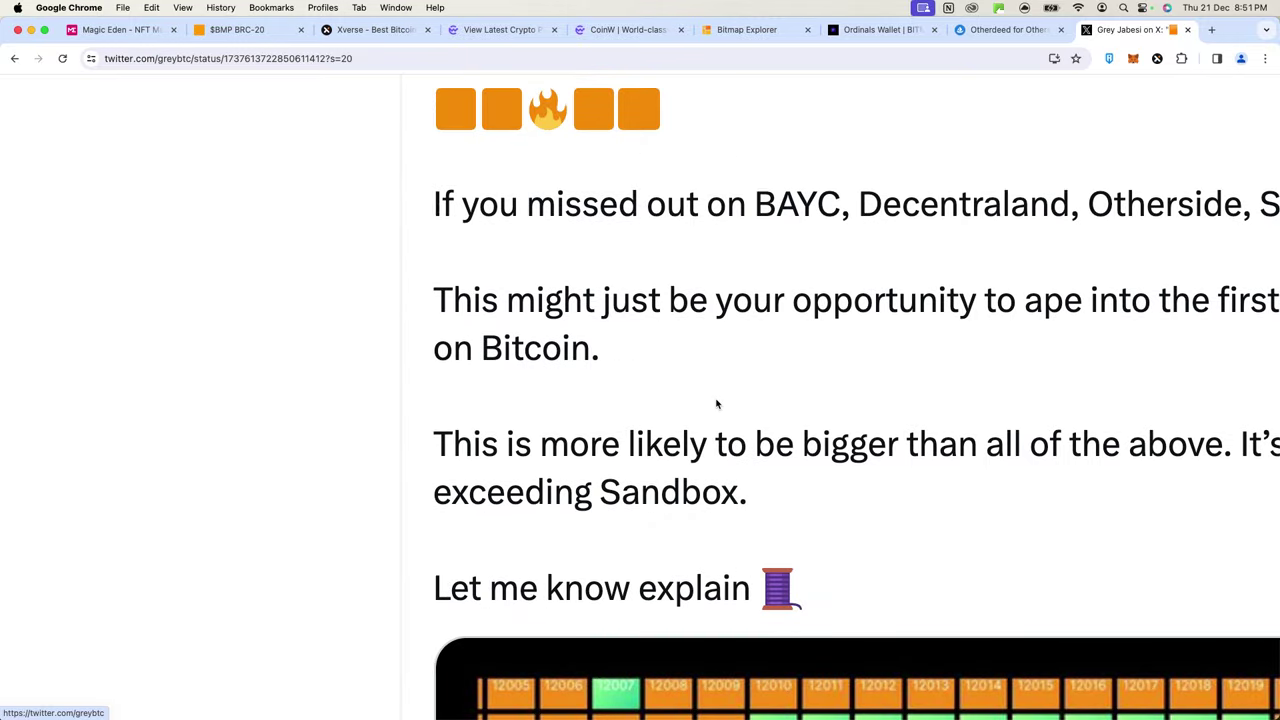
scroll(716, 404, "down", 5)
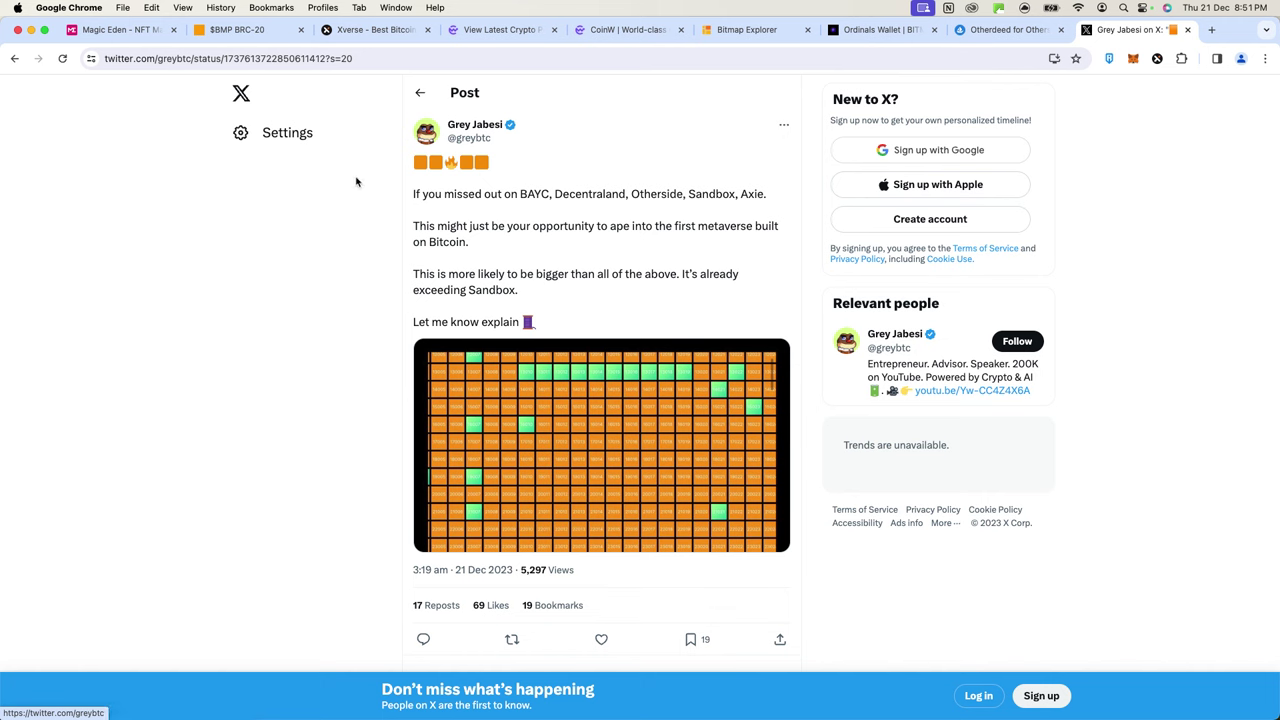
left_click(595, 38)
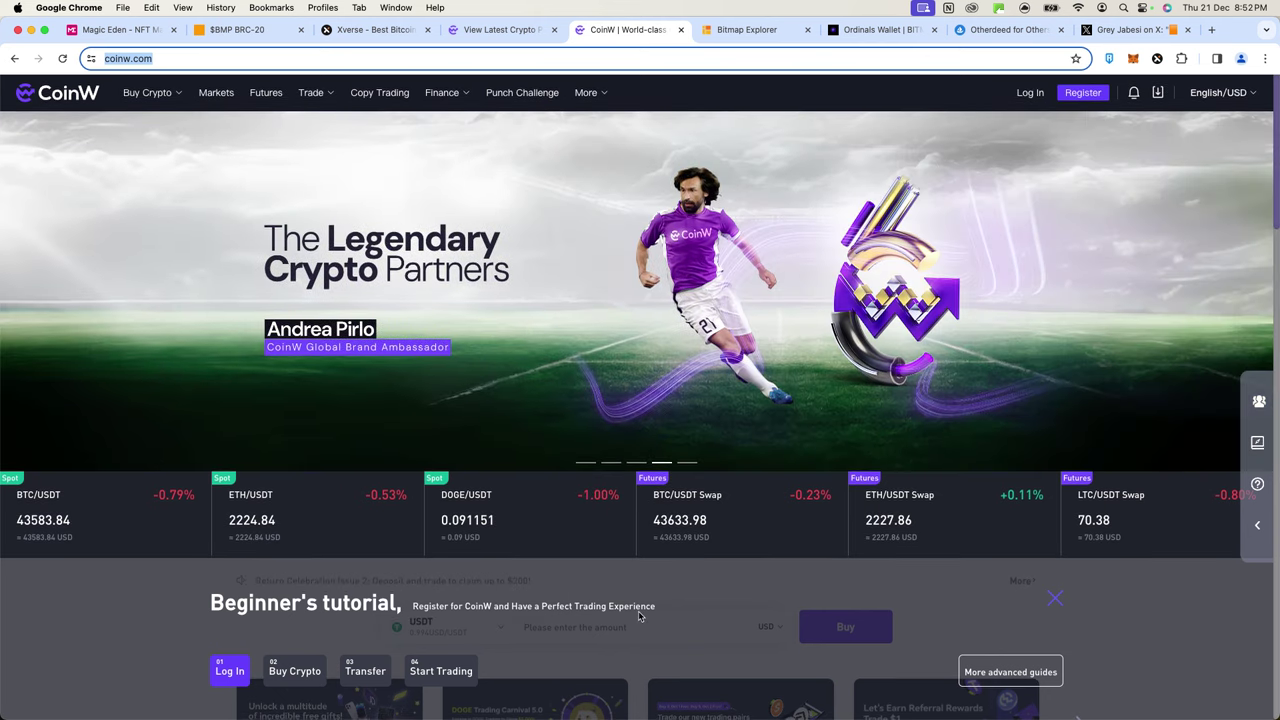
- Open CoinW's market listings and filter Hot pairs to DRC20, showing CARDI/USDT and UNIX(DRC20)/USDT
scroll(656, 690, "down", 5)
scroll(640, 616, "down", 2)
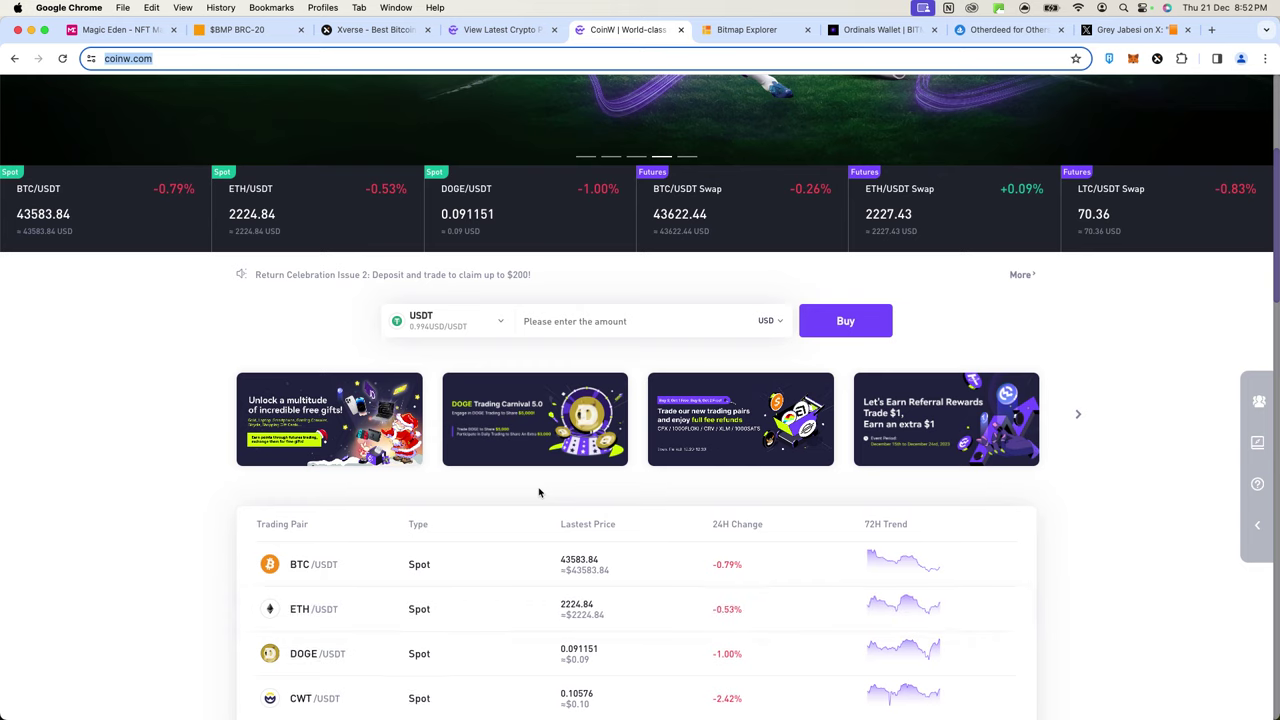
scroll(527, 403, "up", 8)
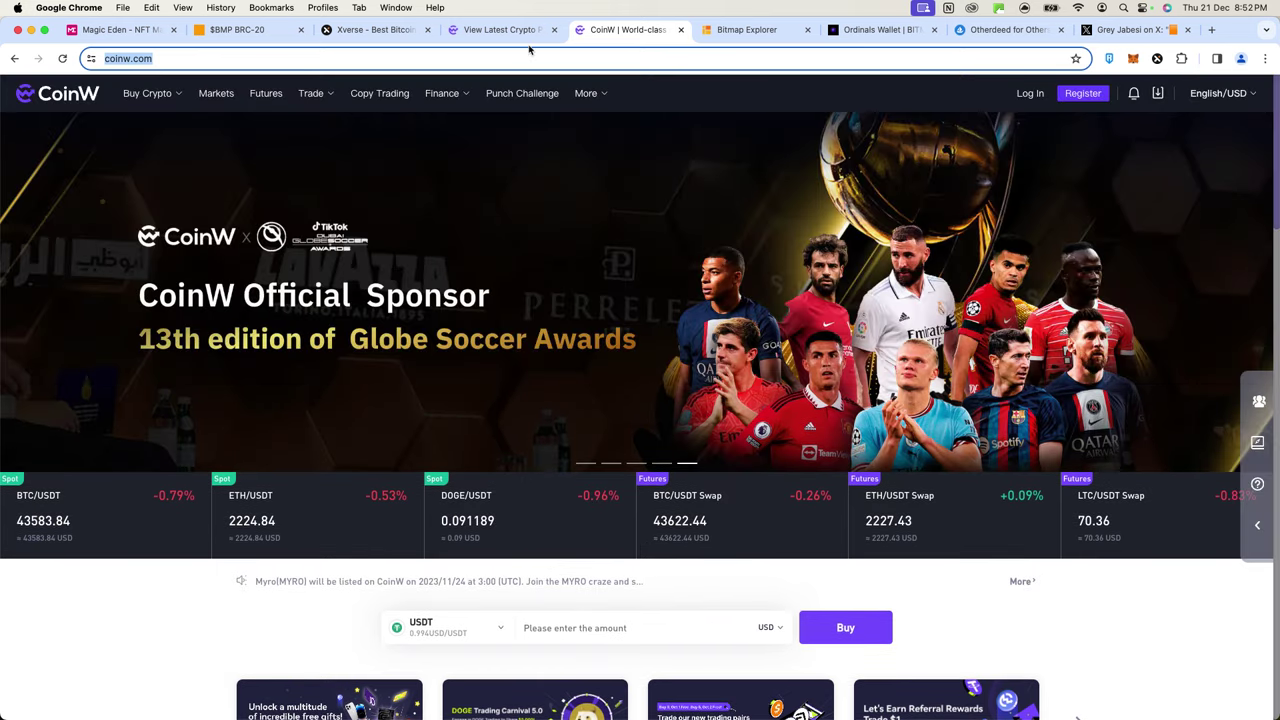
left_click(500, 29)
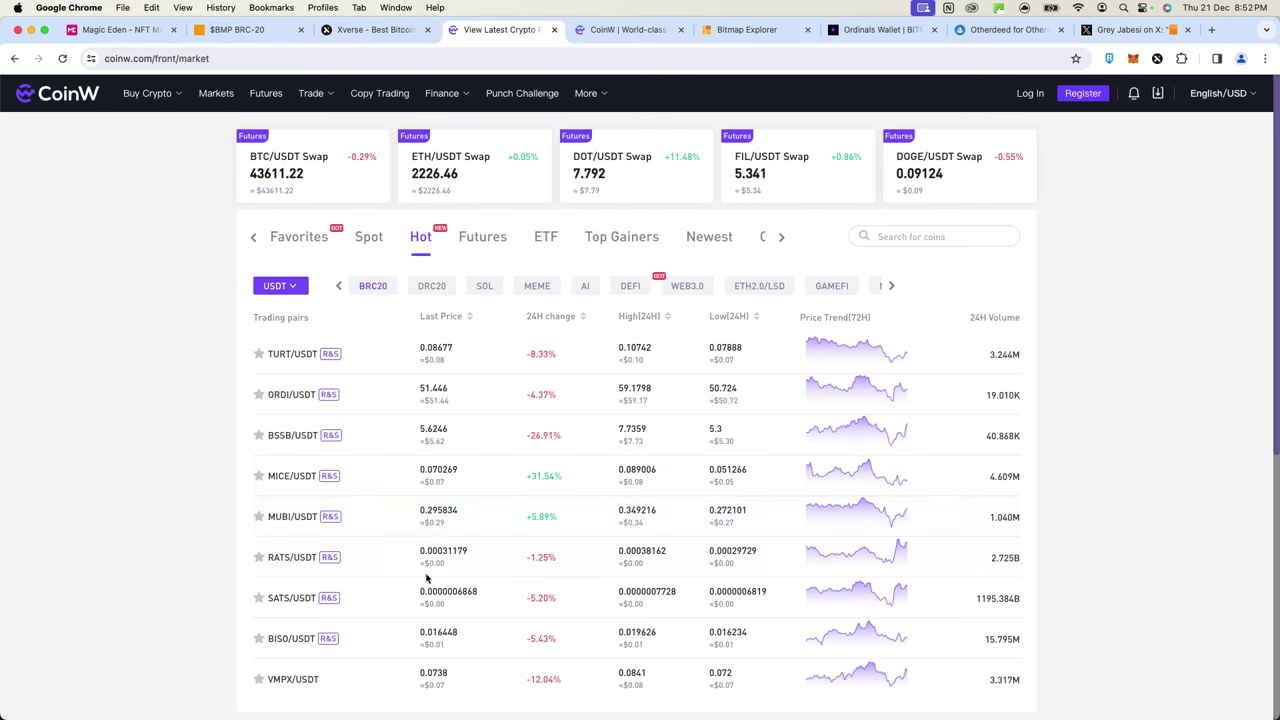
left_click(432, 287)
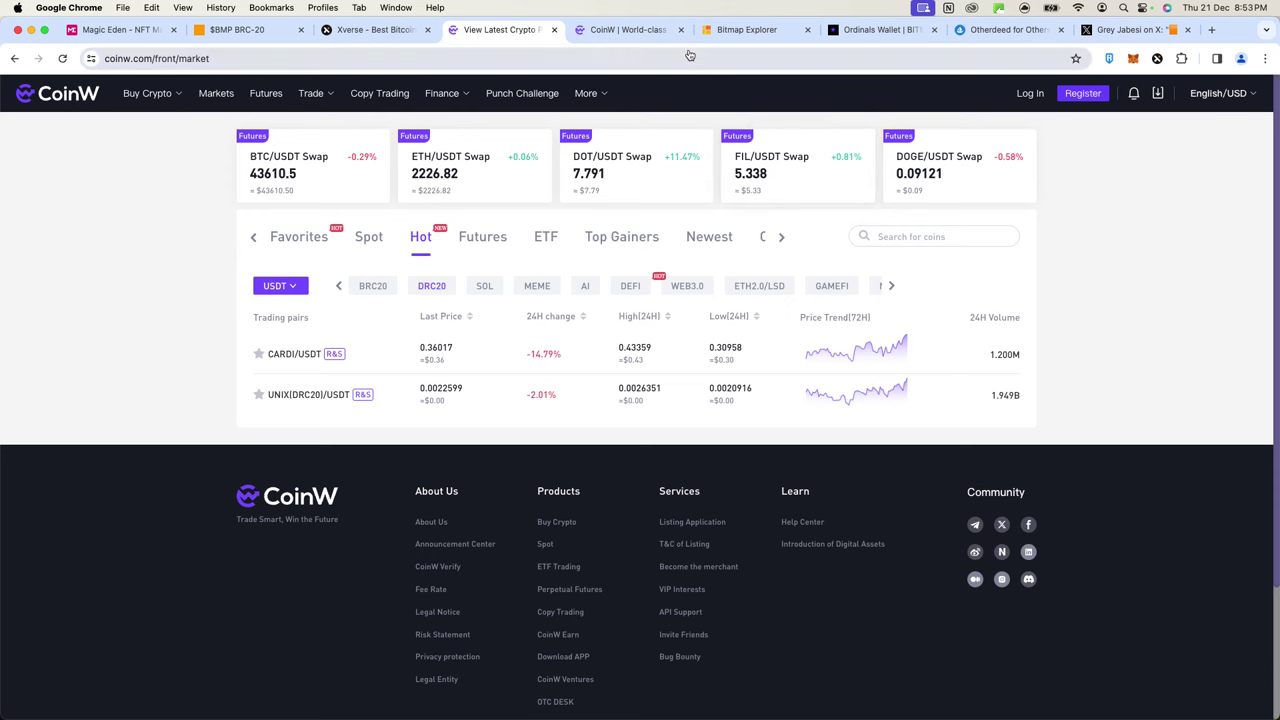
- Unlock the Xverse wallet with the account password and check its receiving addresses
left_click(378, 30)
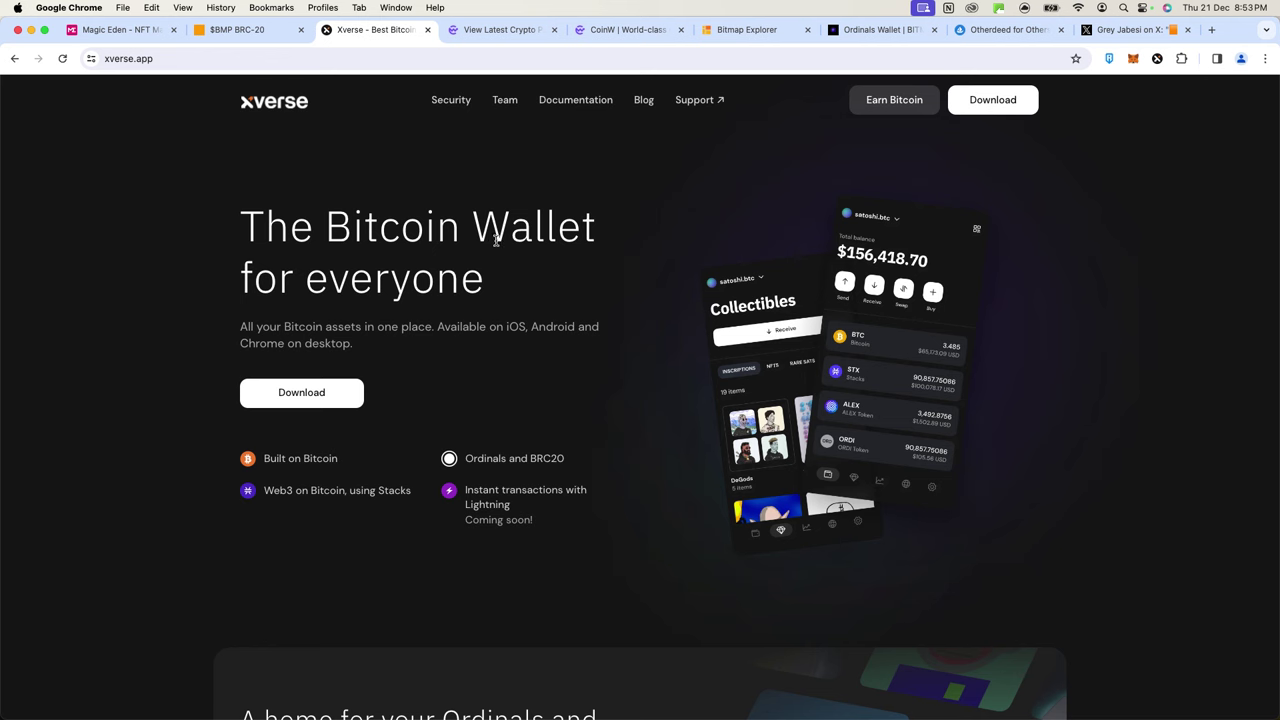
left_click(1157, 59)
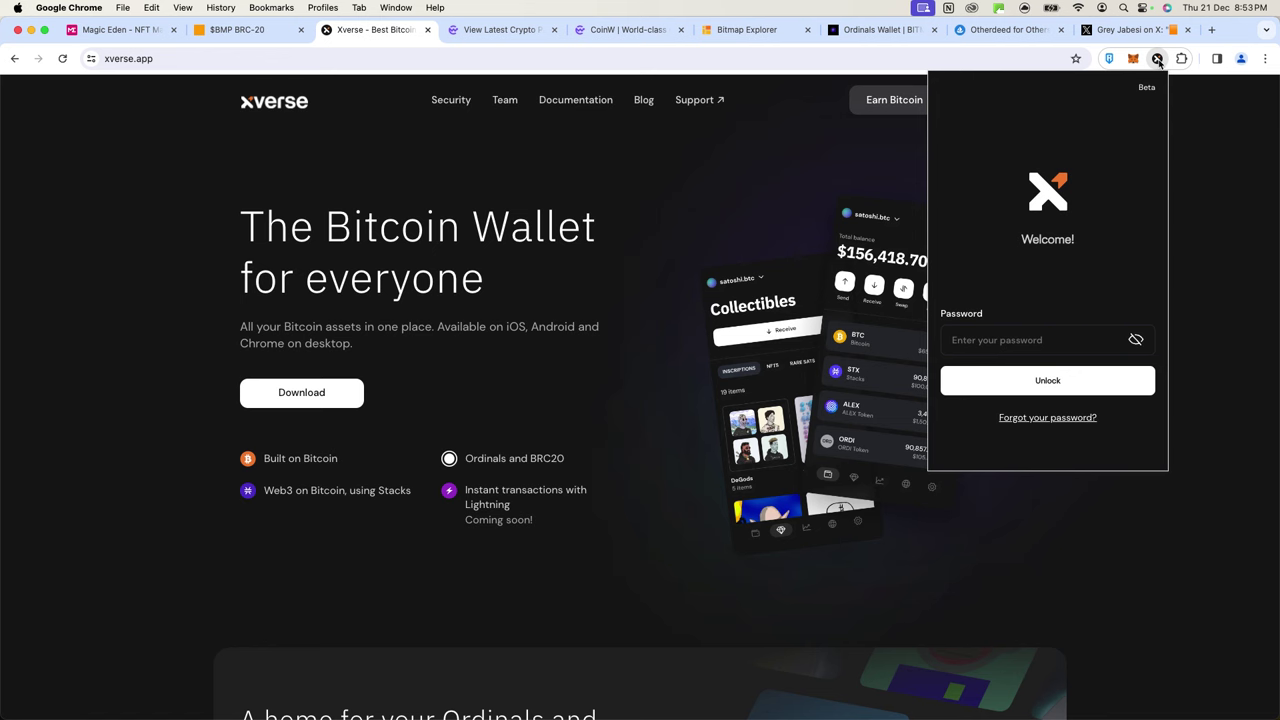
type("p")
key("Return")
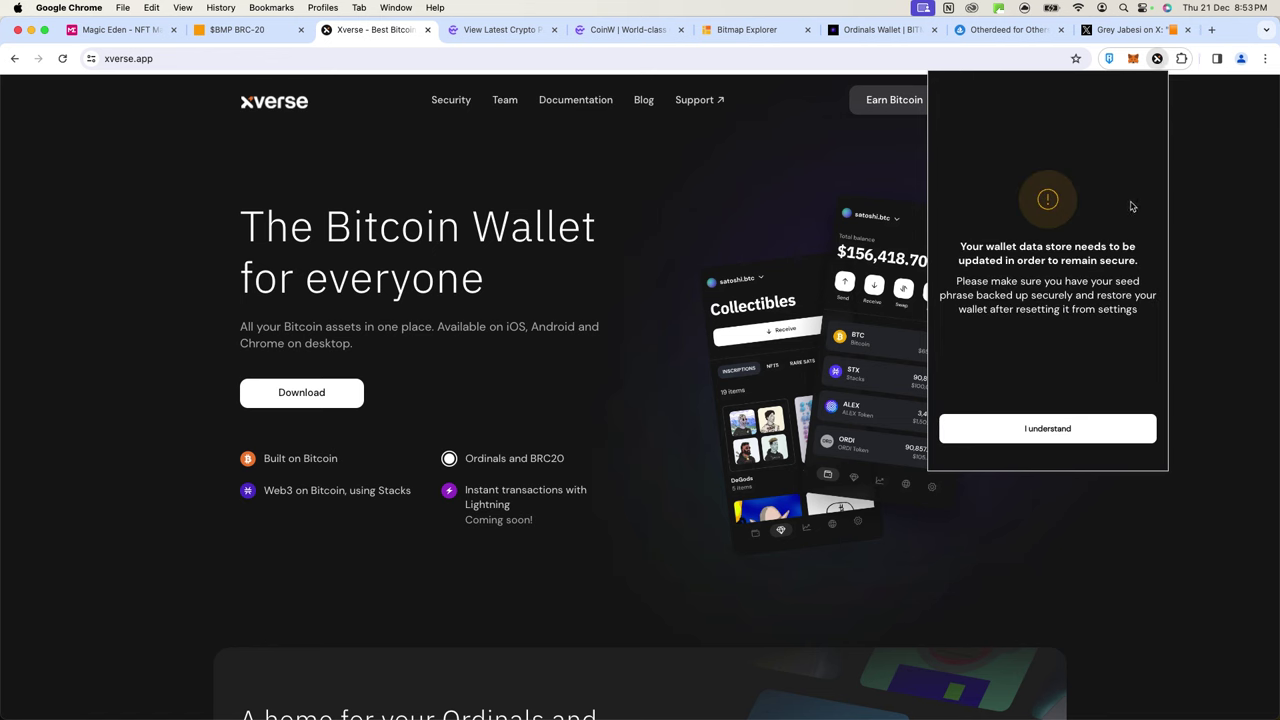
left_click(1054, 424)
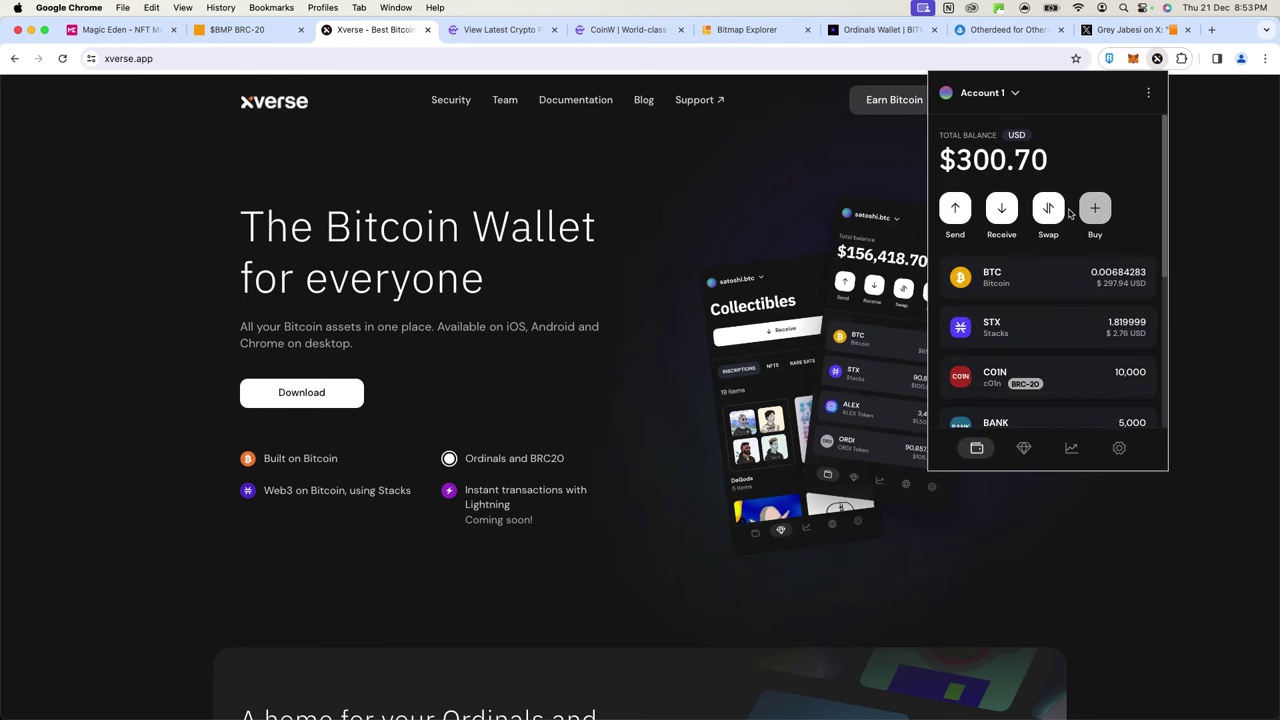
left_click(1008, 214)
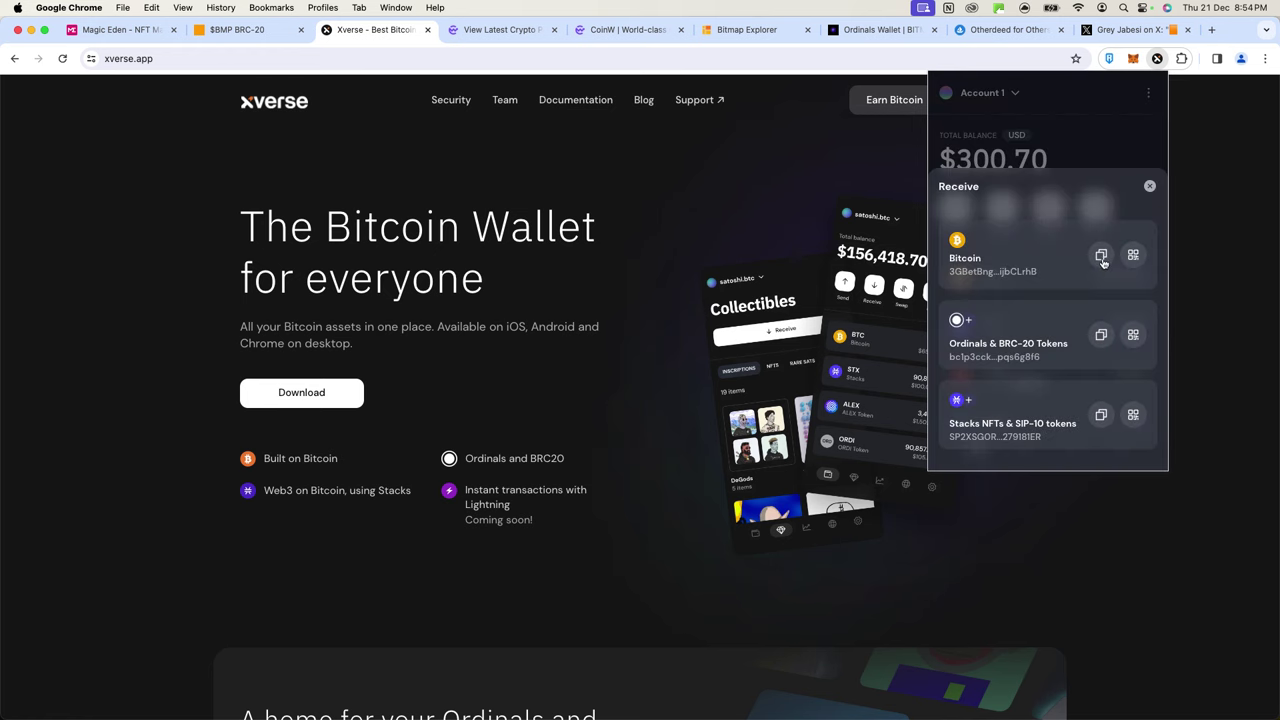
left_click(1150, 188)
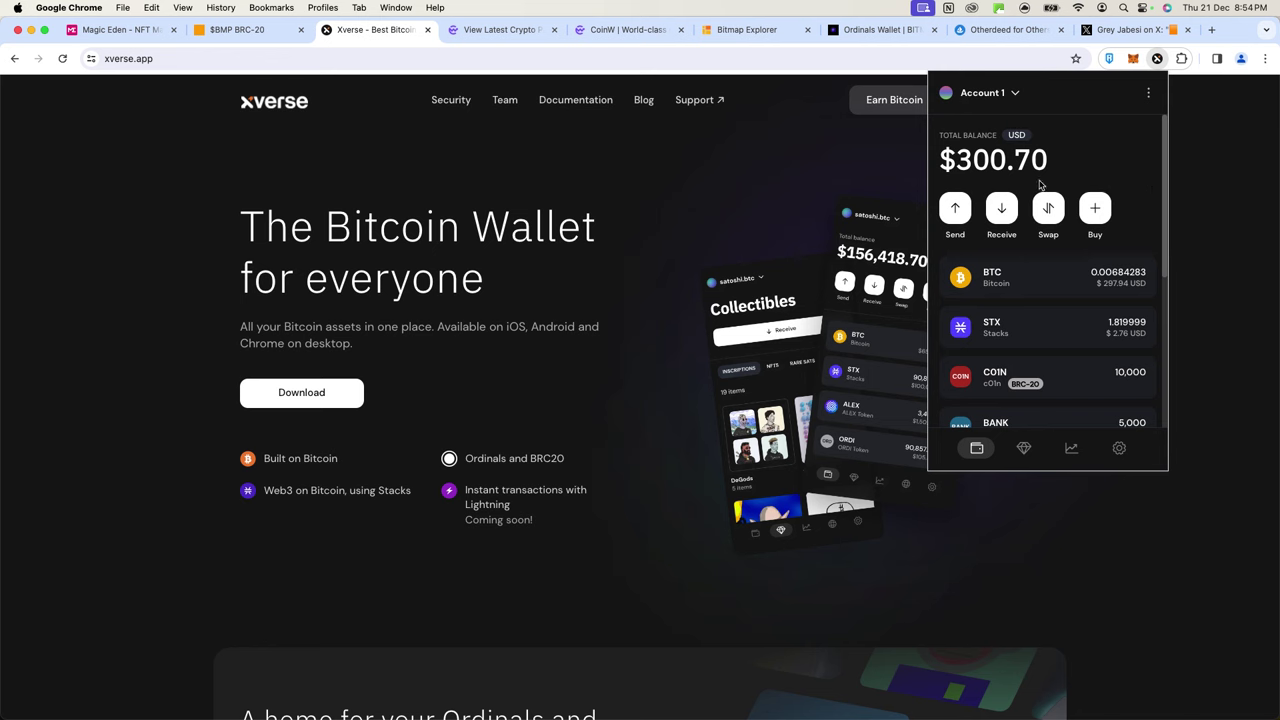
- Close the wallet popup and open bitmap from Magic Eden's Top collections list
left_click(742, 180)
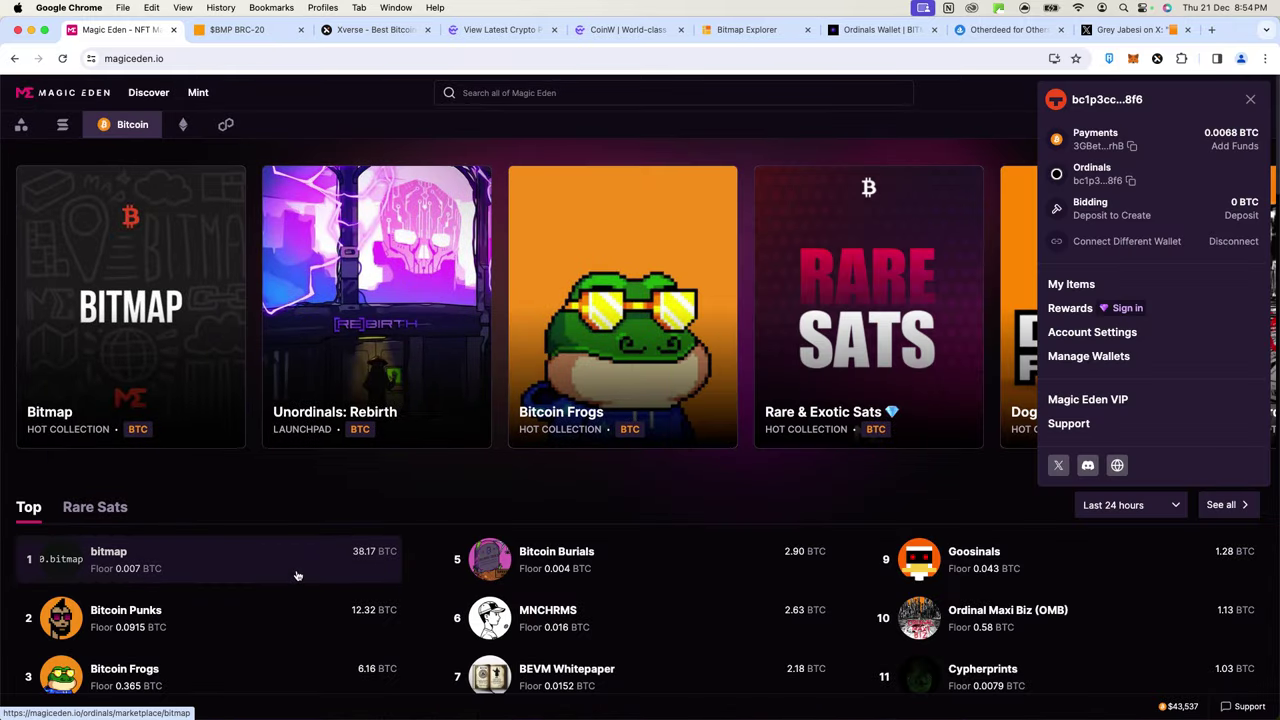
scroll(294, 571, "down", 1)
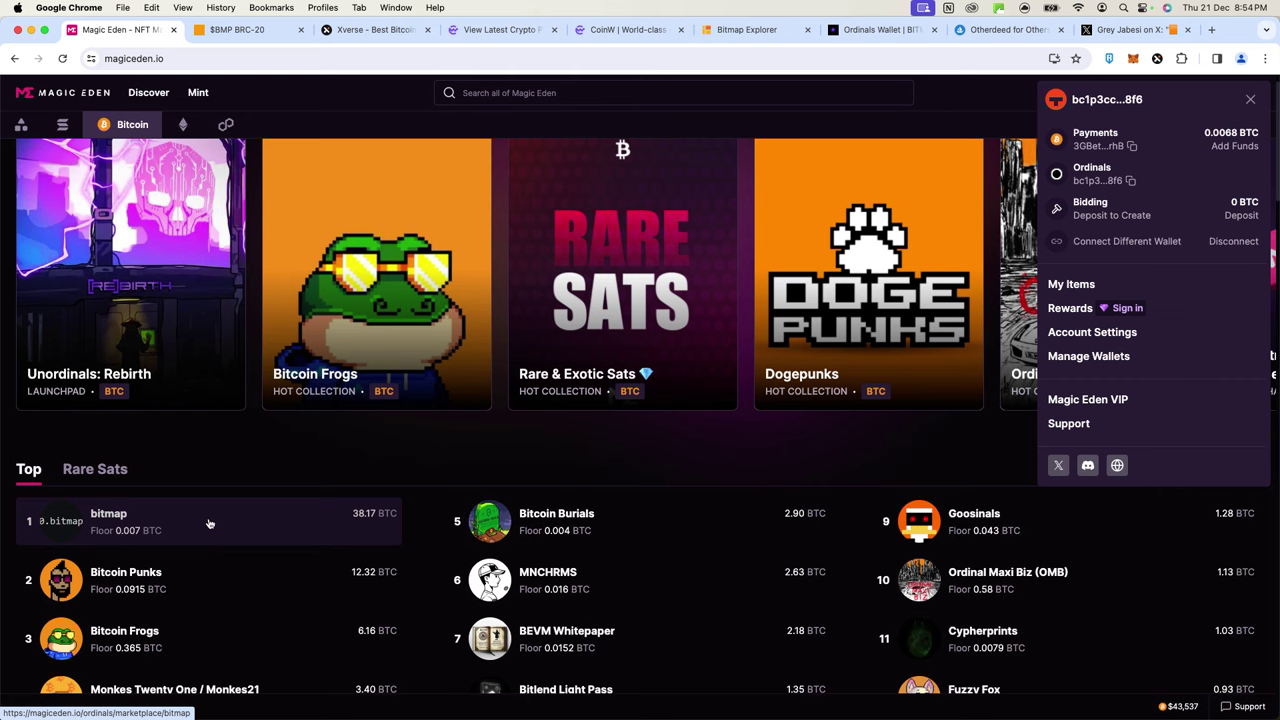
left_click(209, 523)
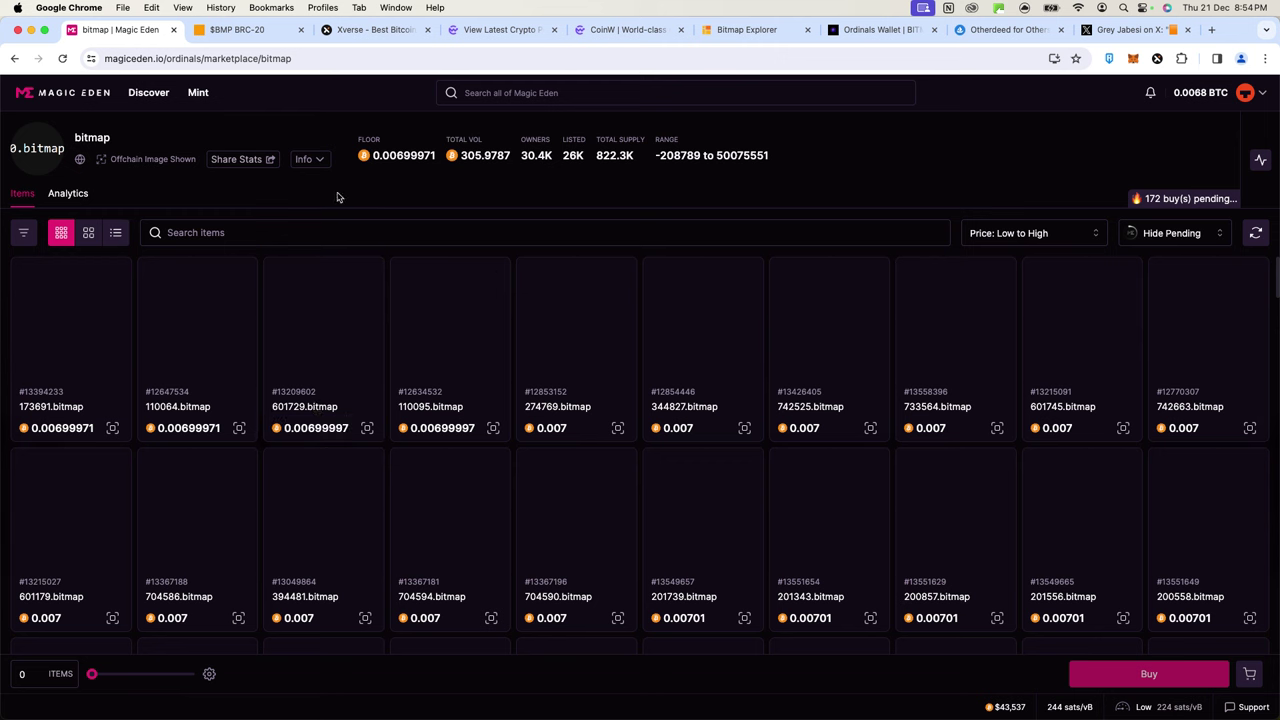
left_click(534, 92)
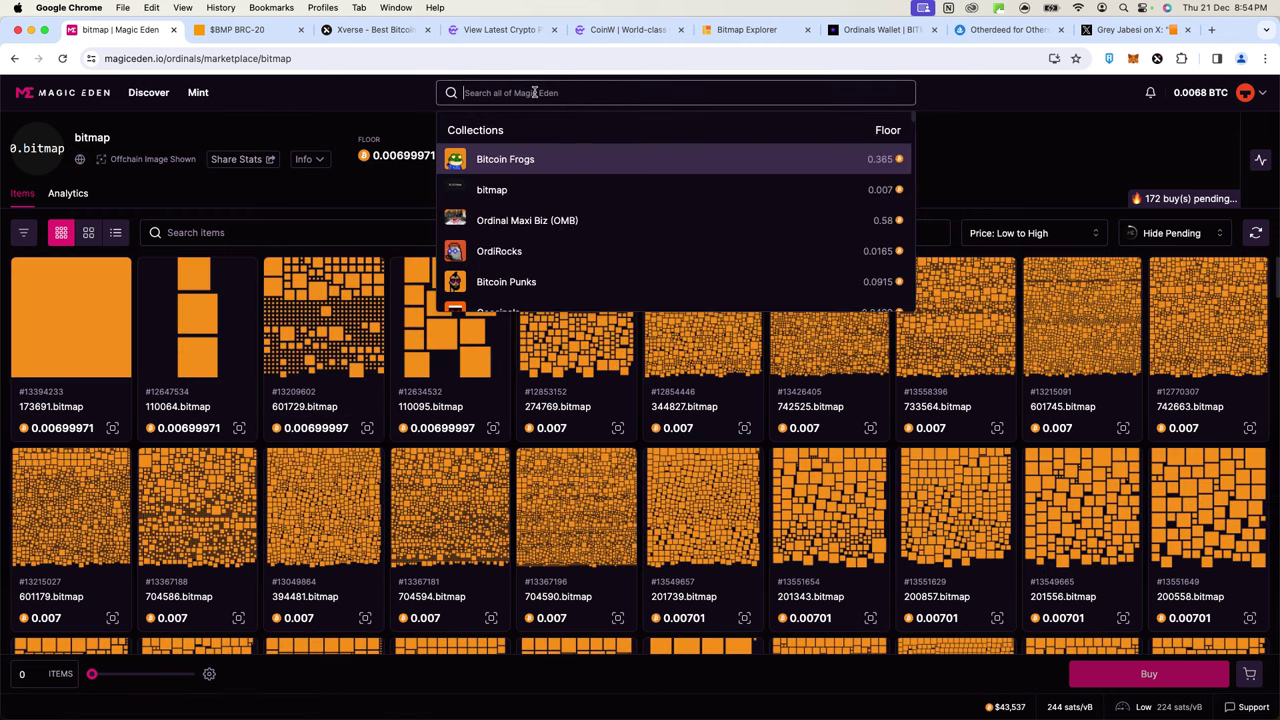
type("bitmap")
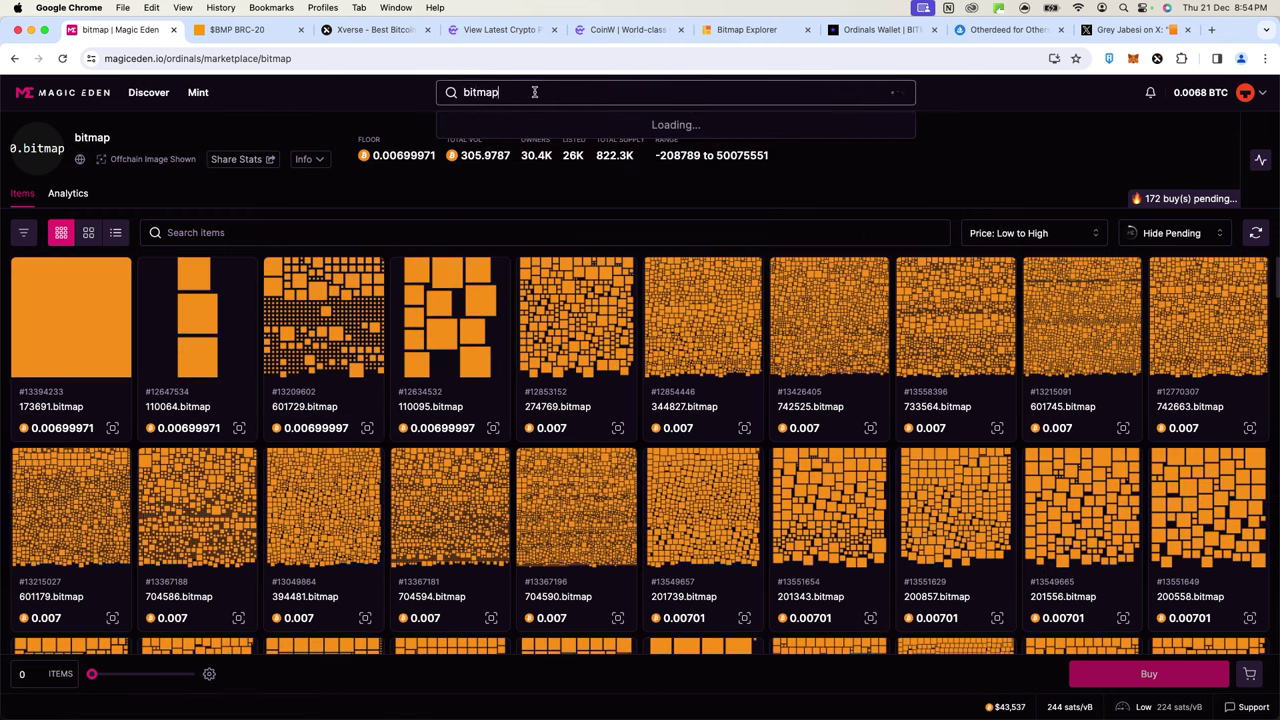
left_click(507, 160)
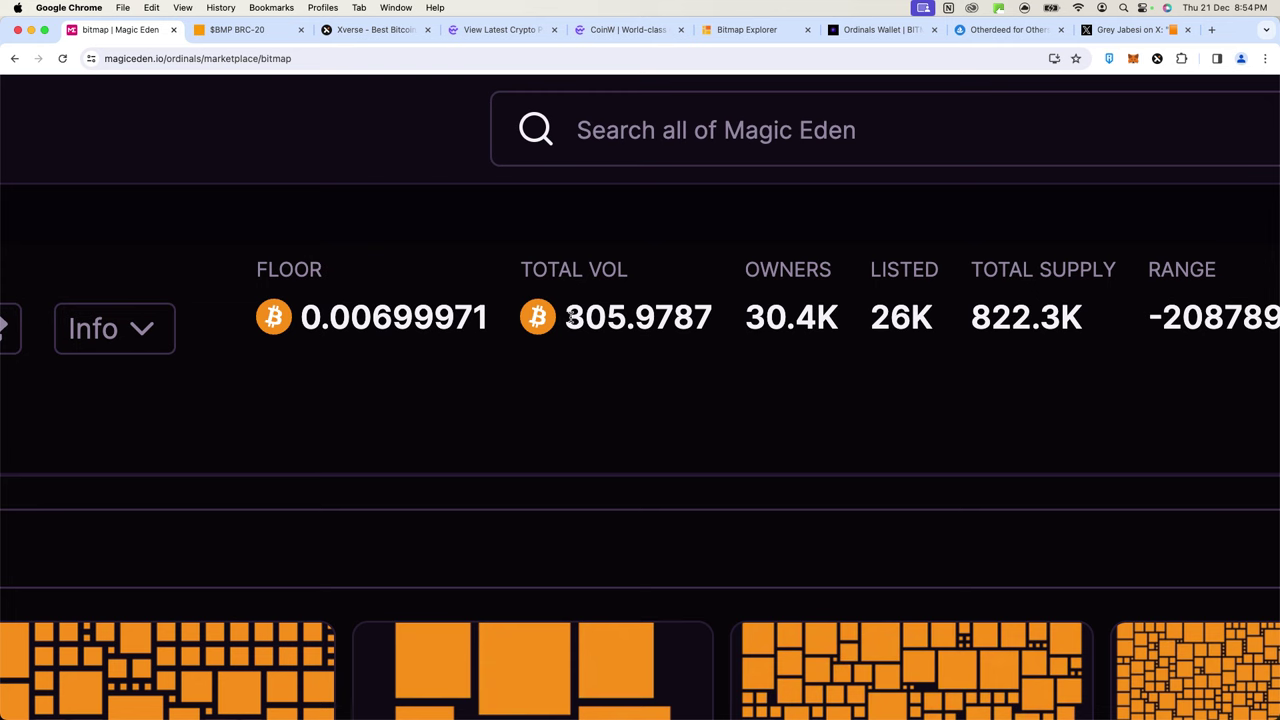
left_click_drag(461, 155, 516, 155)
left_click_drag(733, 318, 709, 312)
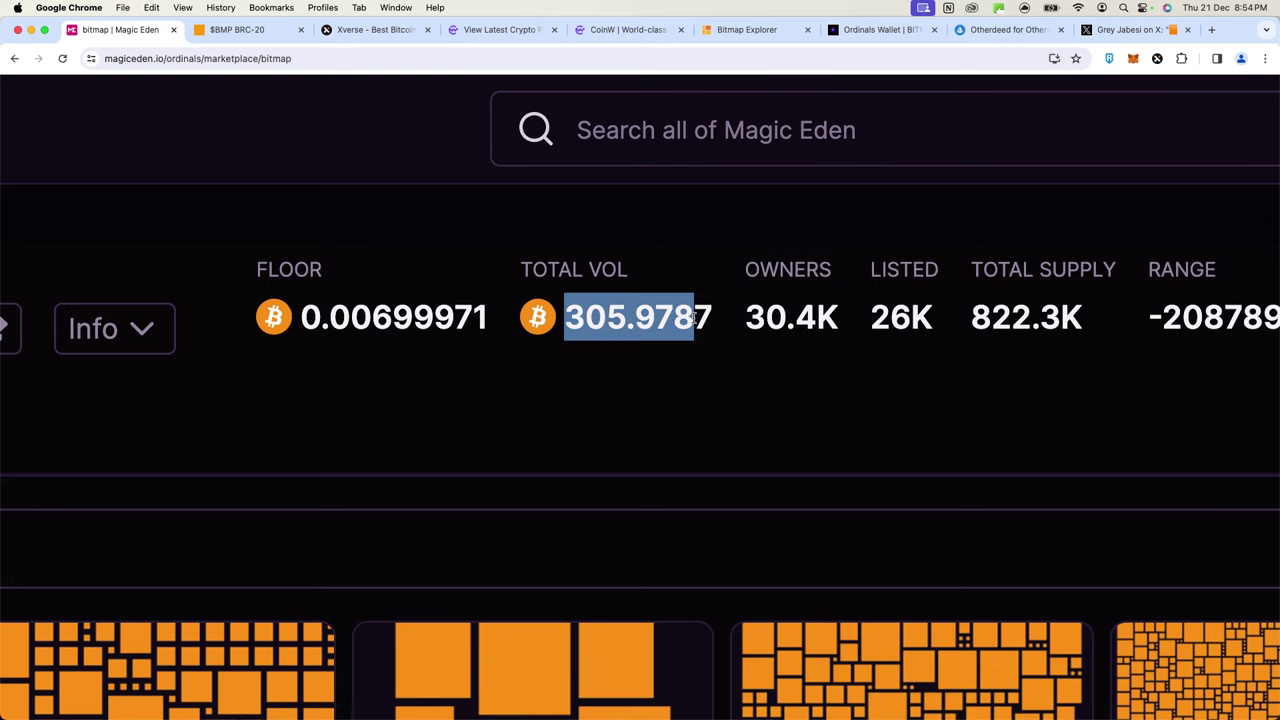
left_click(712, 310)
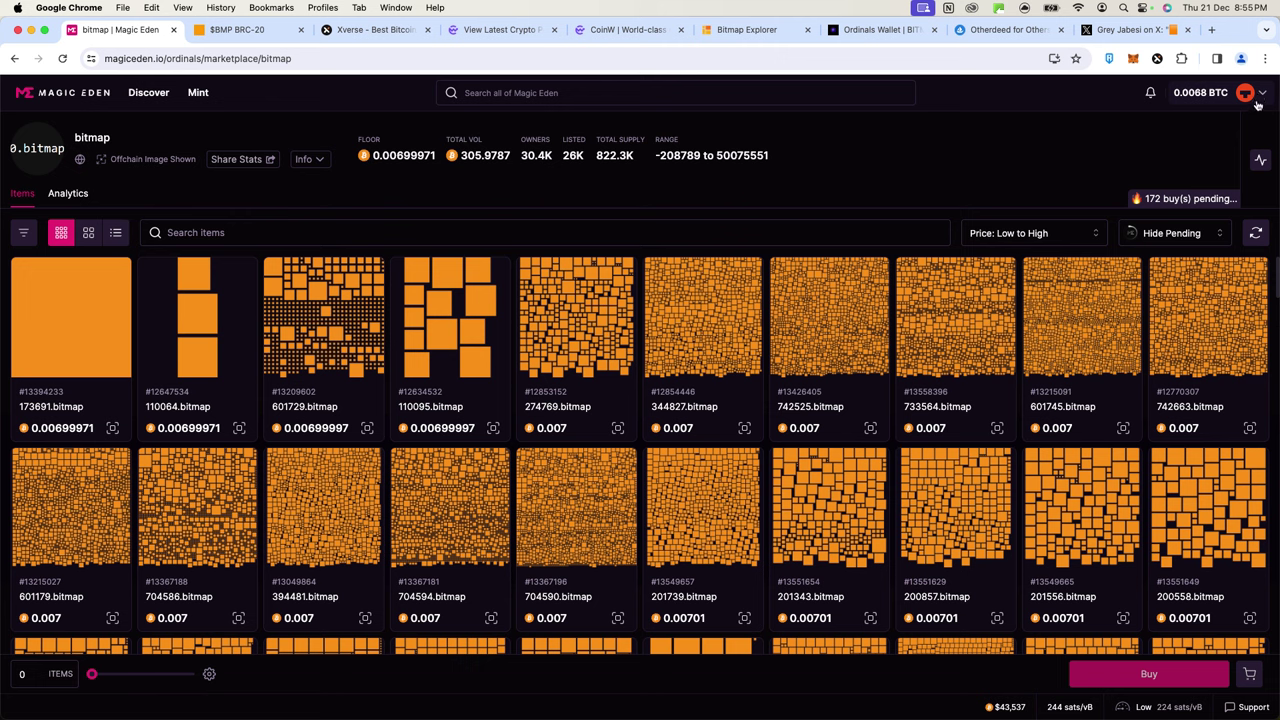
left_click(1250, 96)
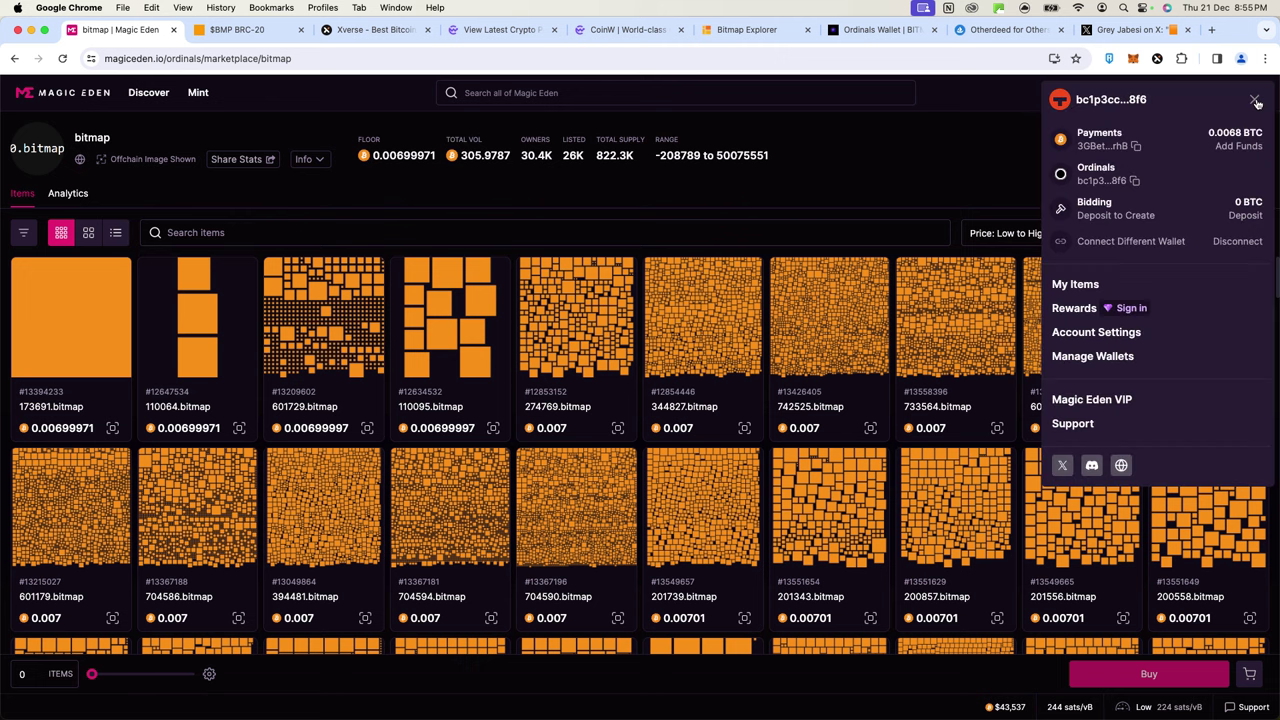
left_click(953, 130)
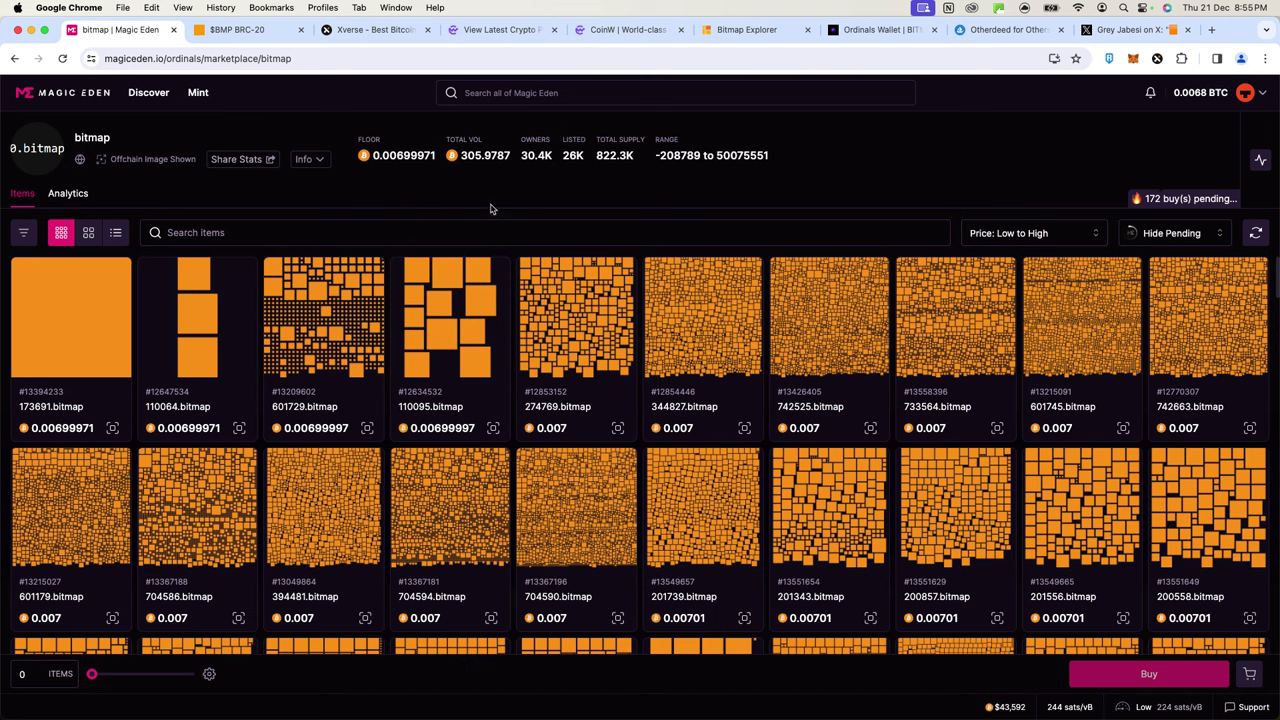
mouse_move(71, 317)
left_click(115, 272)
left_click(241, 273)
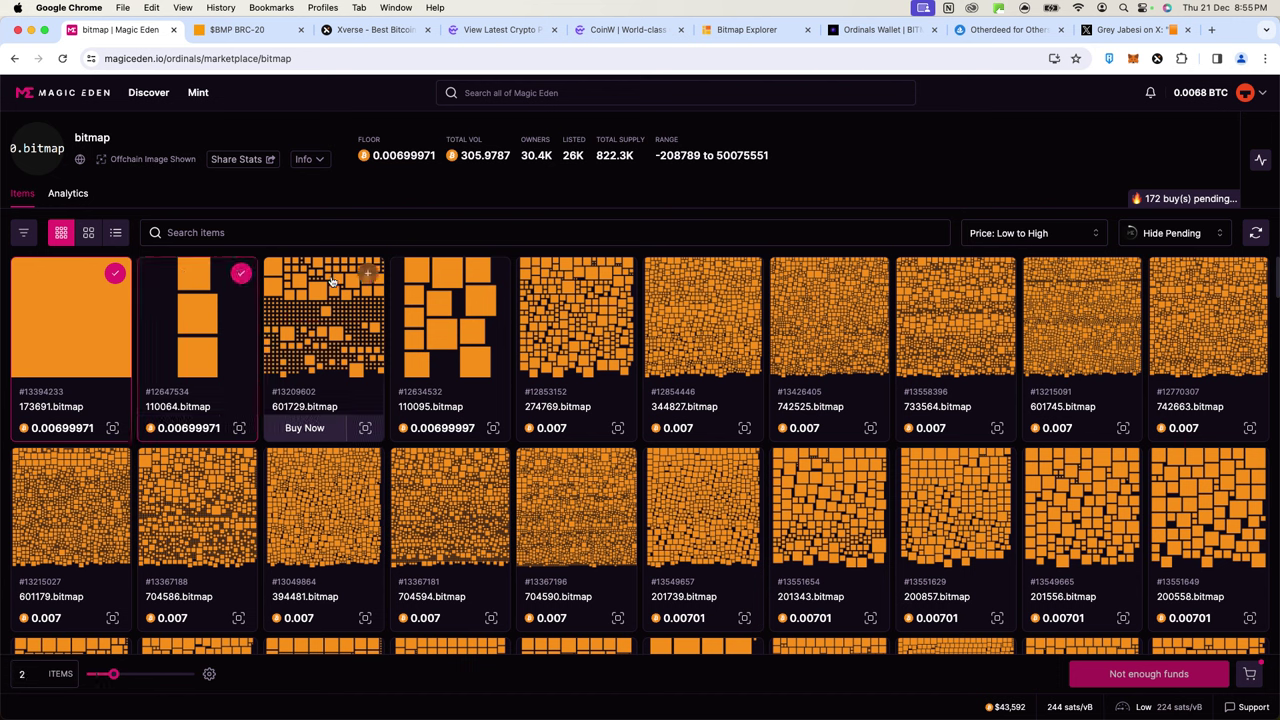
left_click(369, 273)
left_click(493, 273)
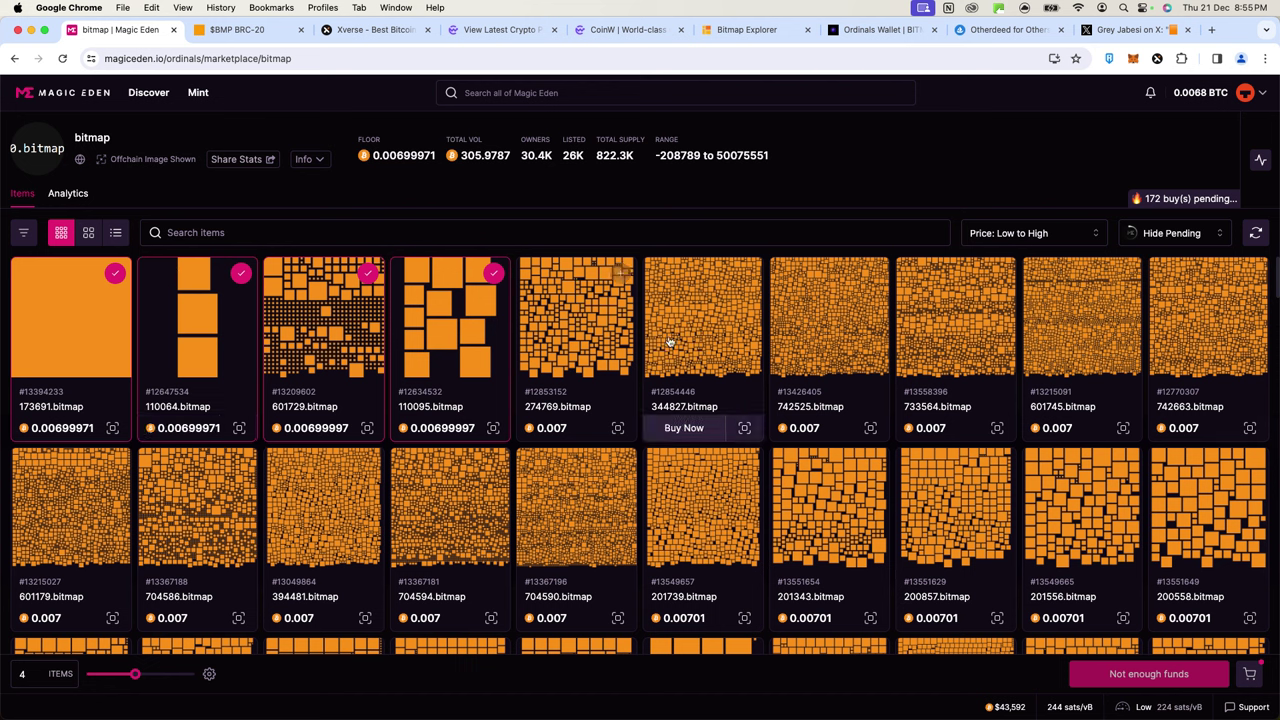
left_click(494, 273)
left_click(368, 273)
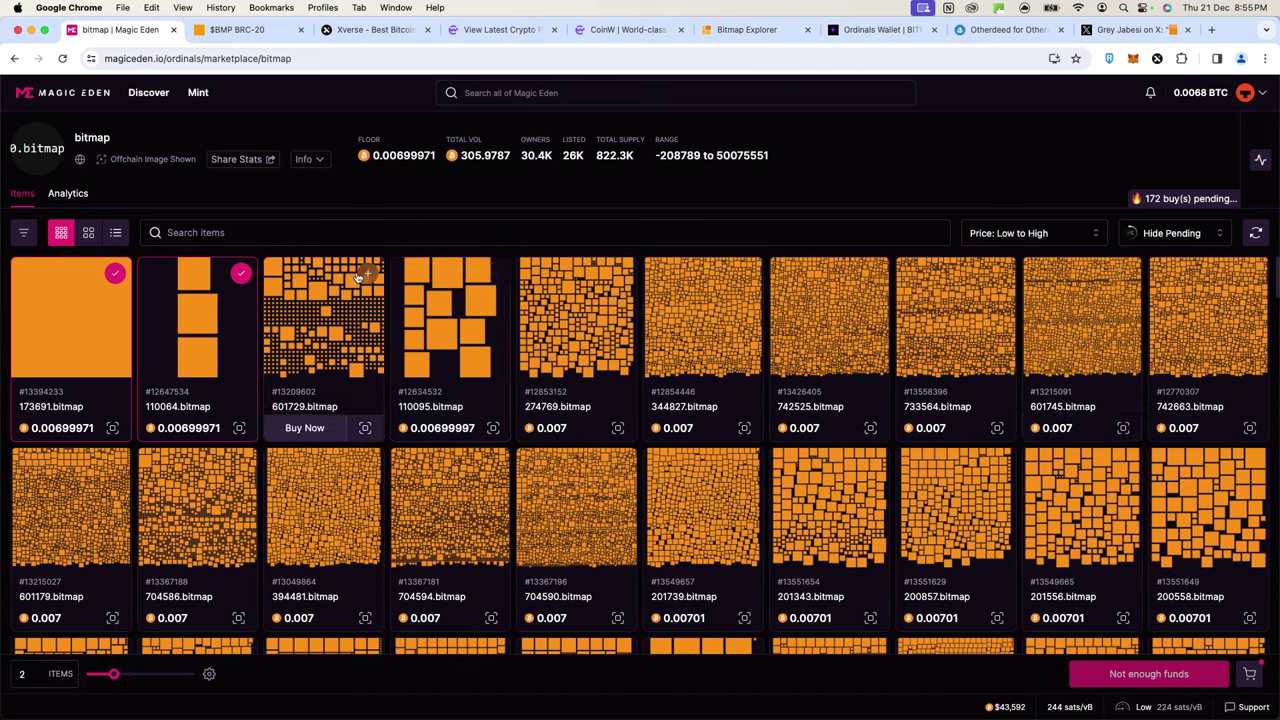
left_click(241, 273)
left_click(113, 278)
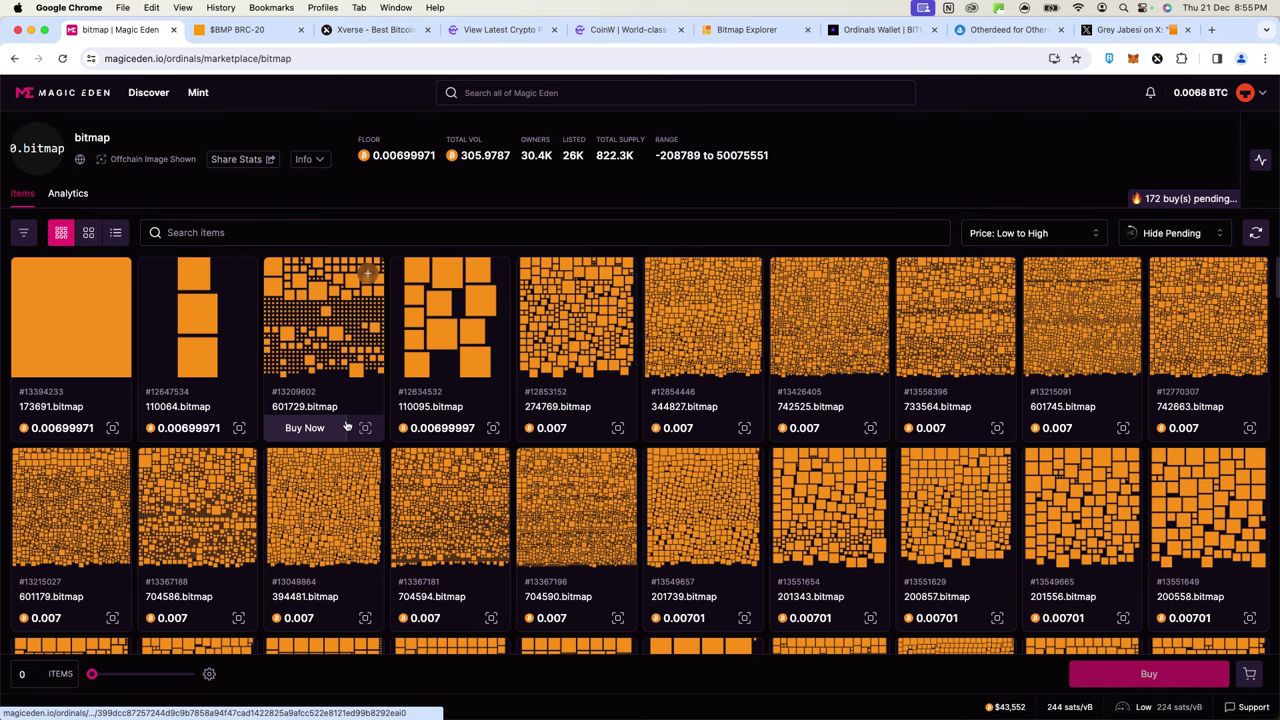
scroll(330, 410, "down", 1)
scroll(112, 353, "up", 1)
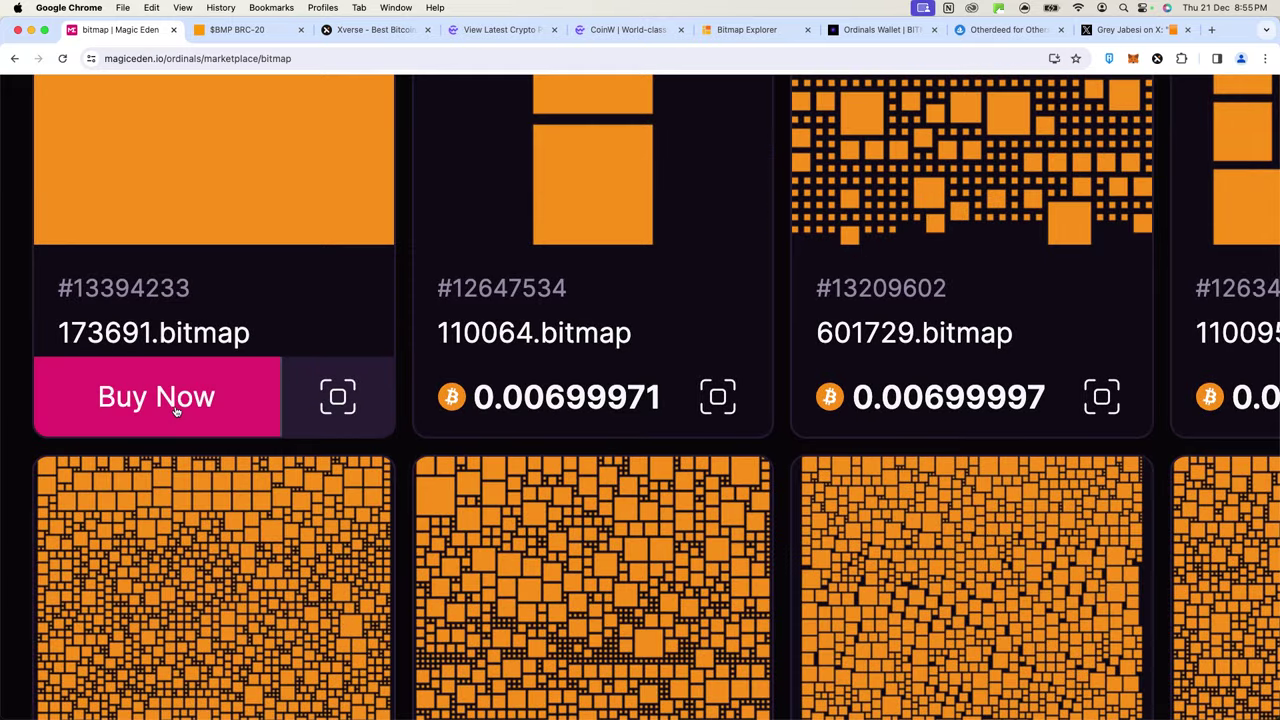
scroll(213, 347, "down", 2)
scroll(213, 347, "down", 4)
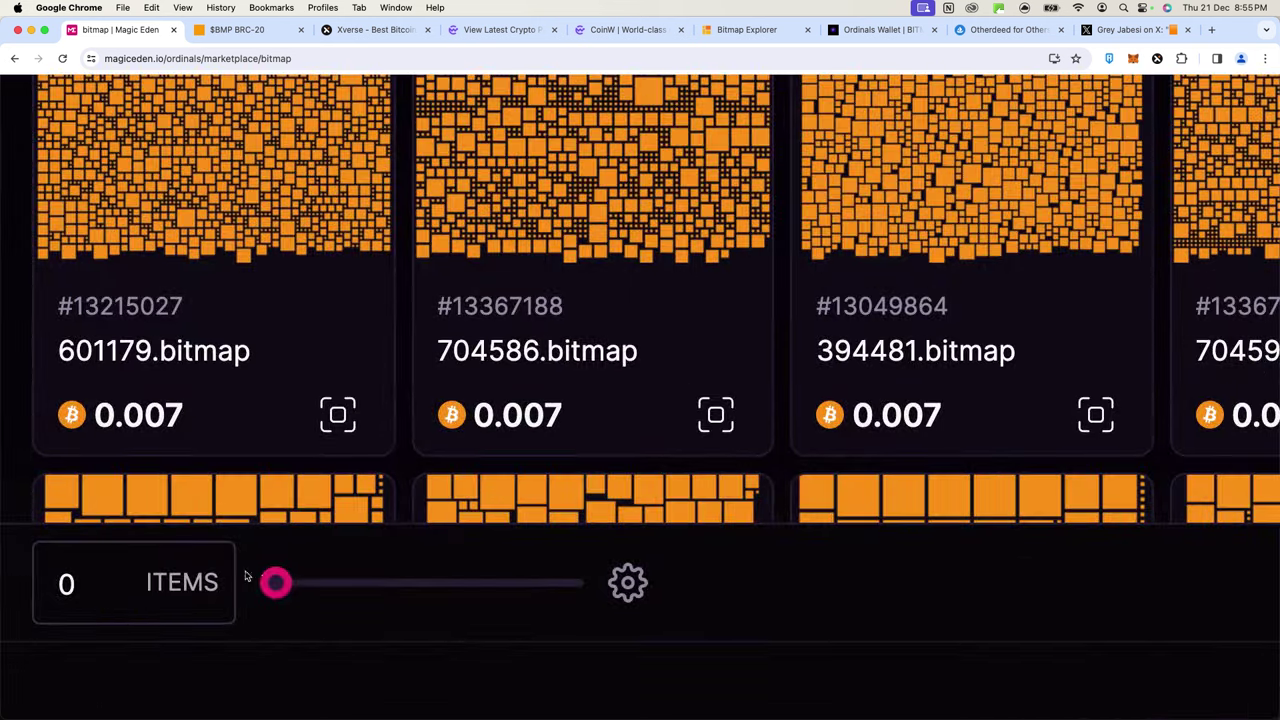
- Drag the sweep slider to select nine bitmaps, 173691 through 601745.bitmap
left_click_drag(276, 585, 648, 569)
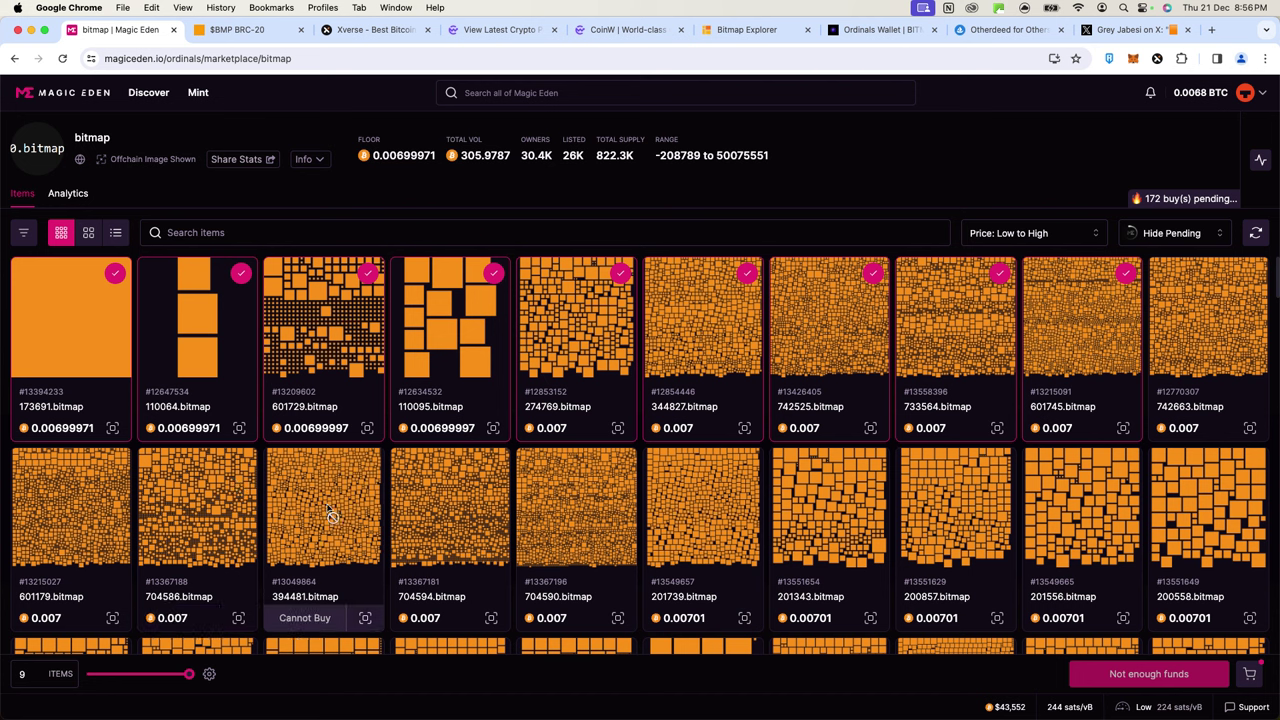
- Enter 0.0069 BTC as Max Price Per Item in Sweep Settings and close the popup
left_click(209, 674)
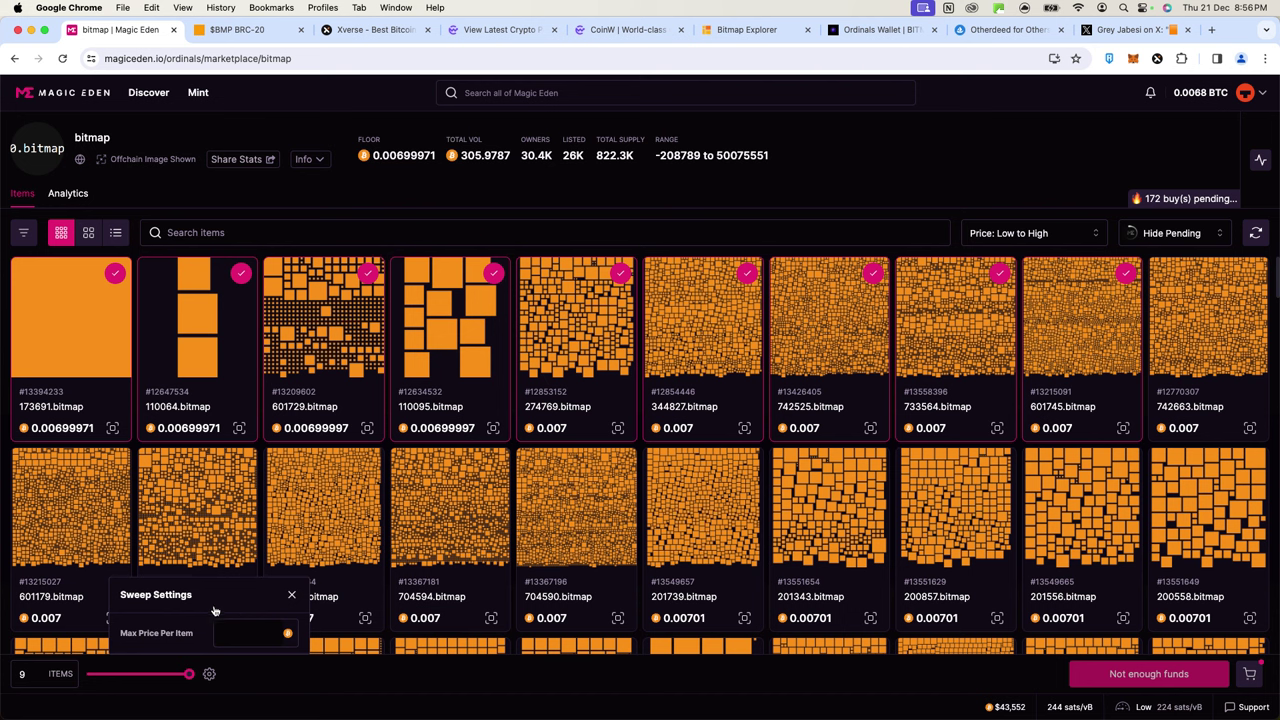
type("0.00")
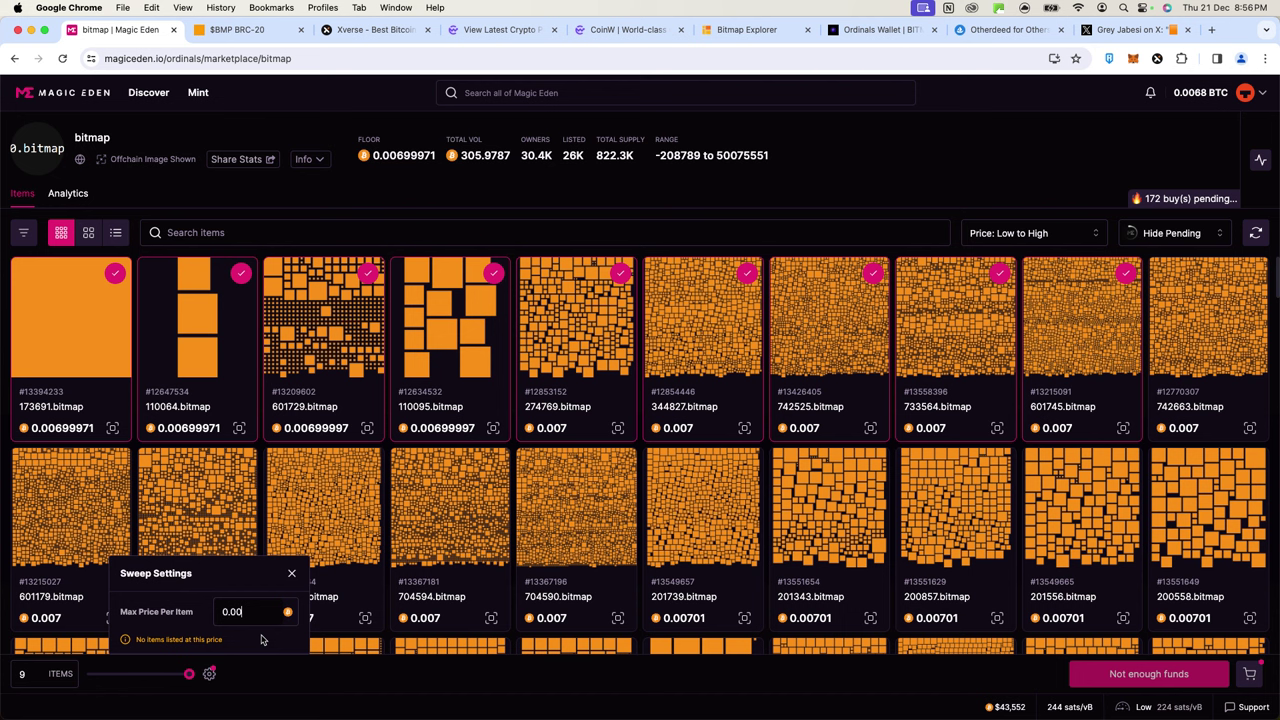
type("69")
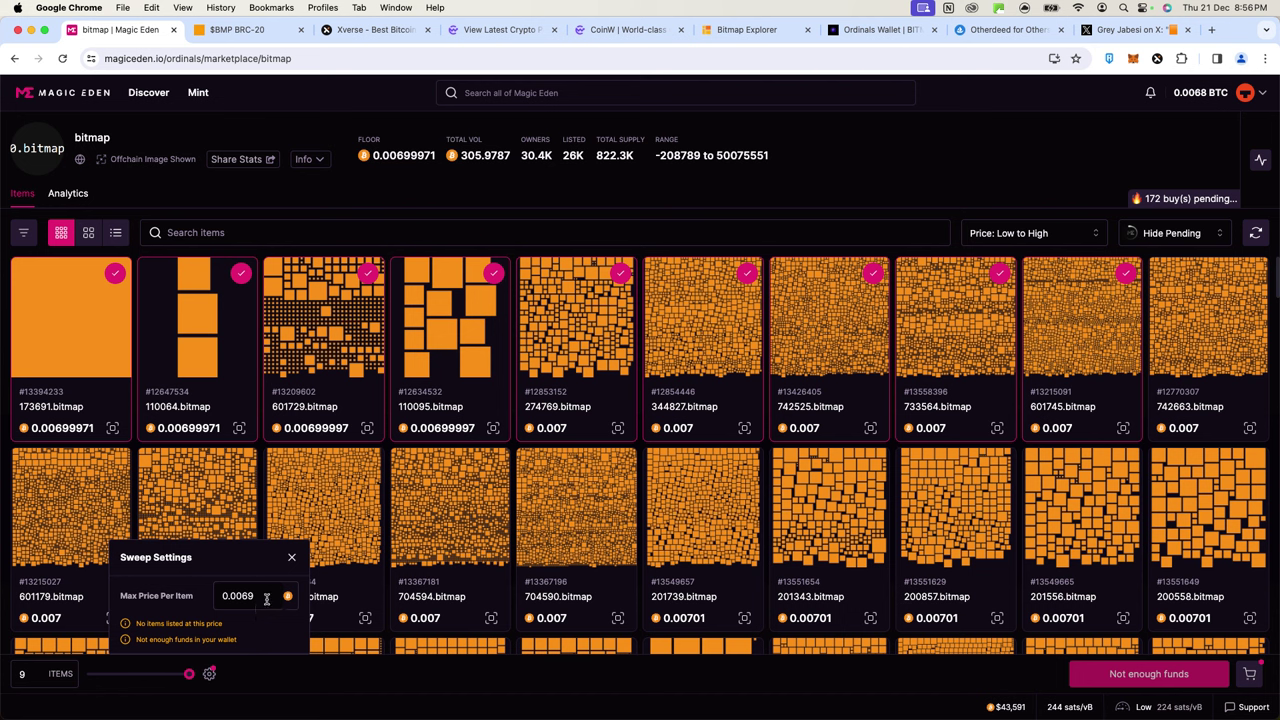
left_click_drag(266, 598, 238, 597)
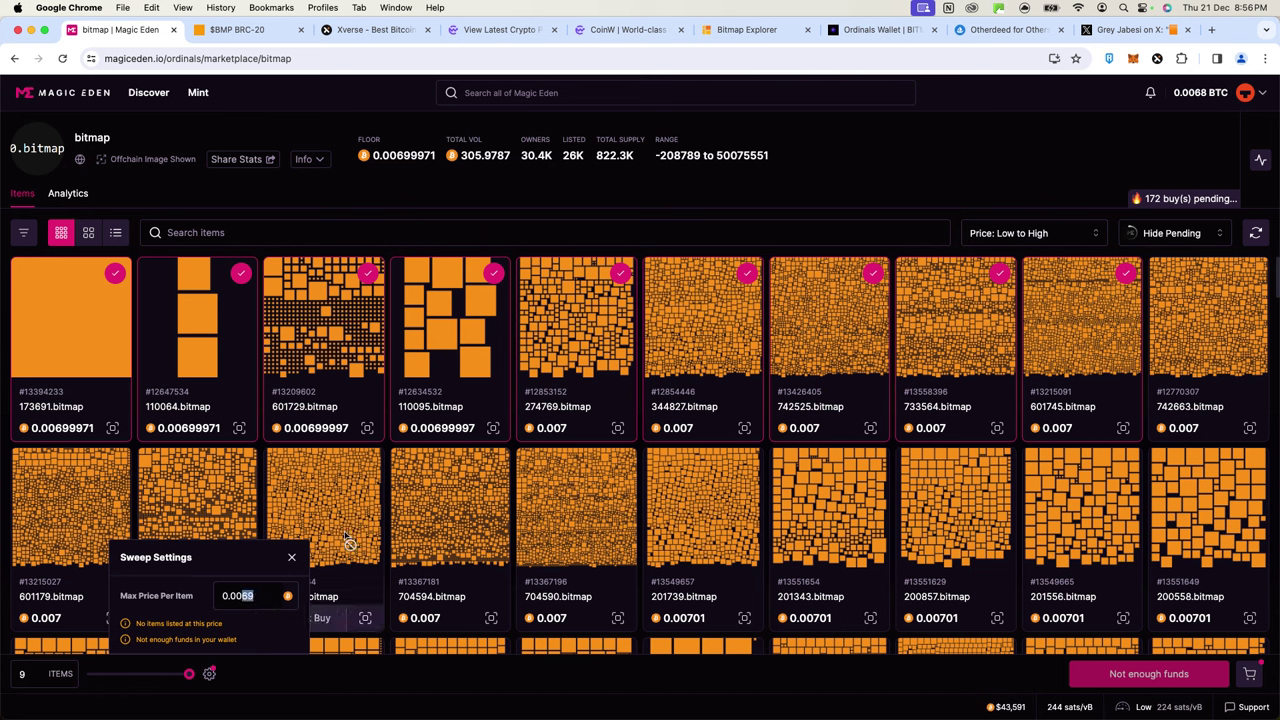
left_click(291, 557)
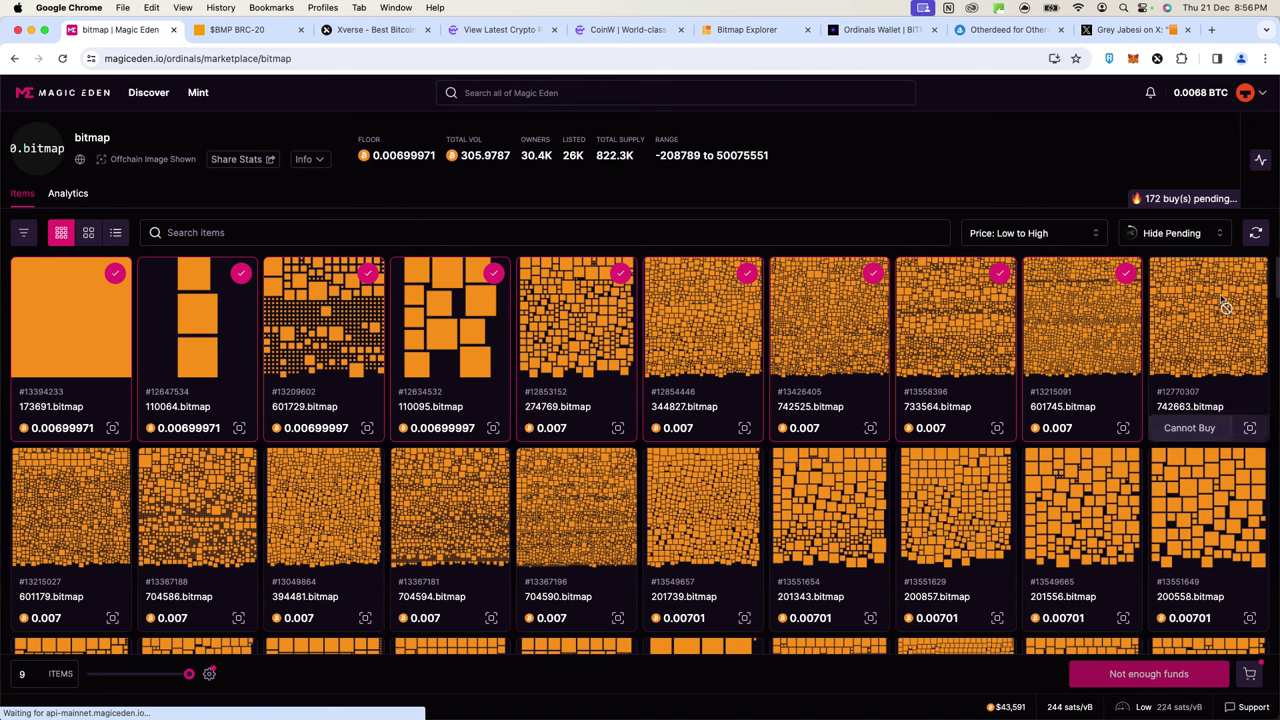
- Deselect all nine swept bitmaps, from 601745.bitmap back to 173691.bitmap
left_click(1124, 272)
left_click(999, 272)
left_click(873, 272)
left_click(747, 272)
left_click(621, 272)
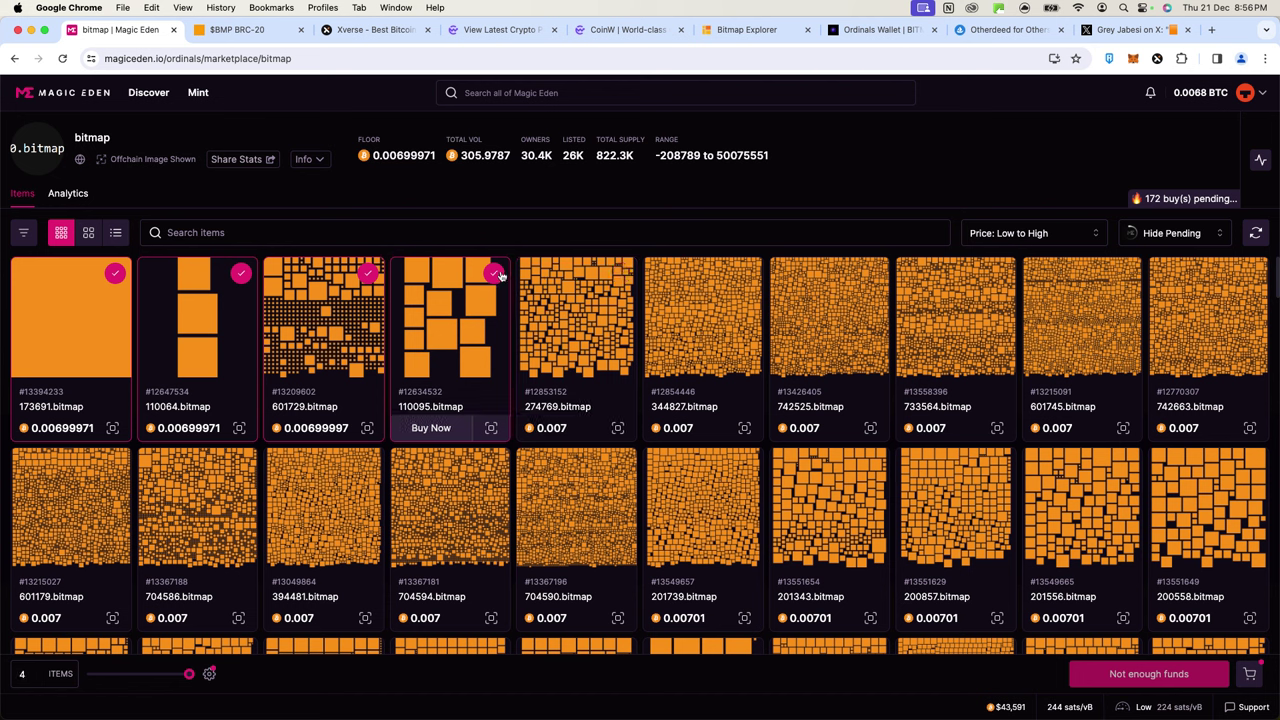
left_click(494, 272)
left_click(368, 272)
left_click(241, 272)
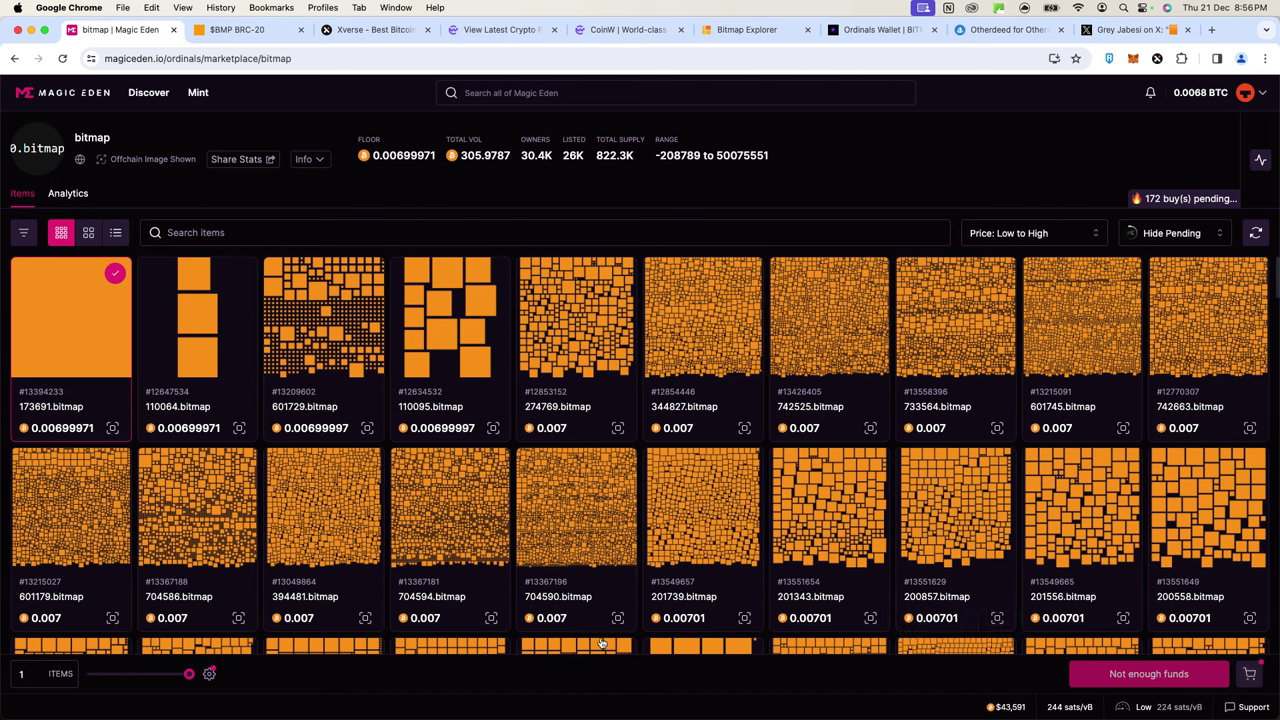
left_click(170, 680)
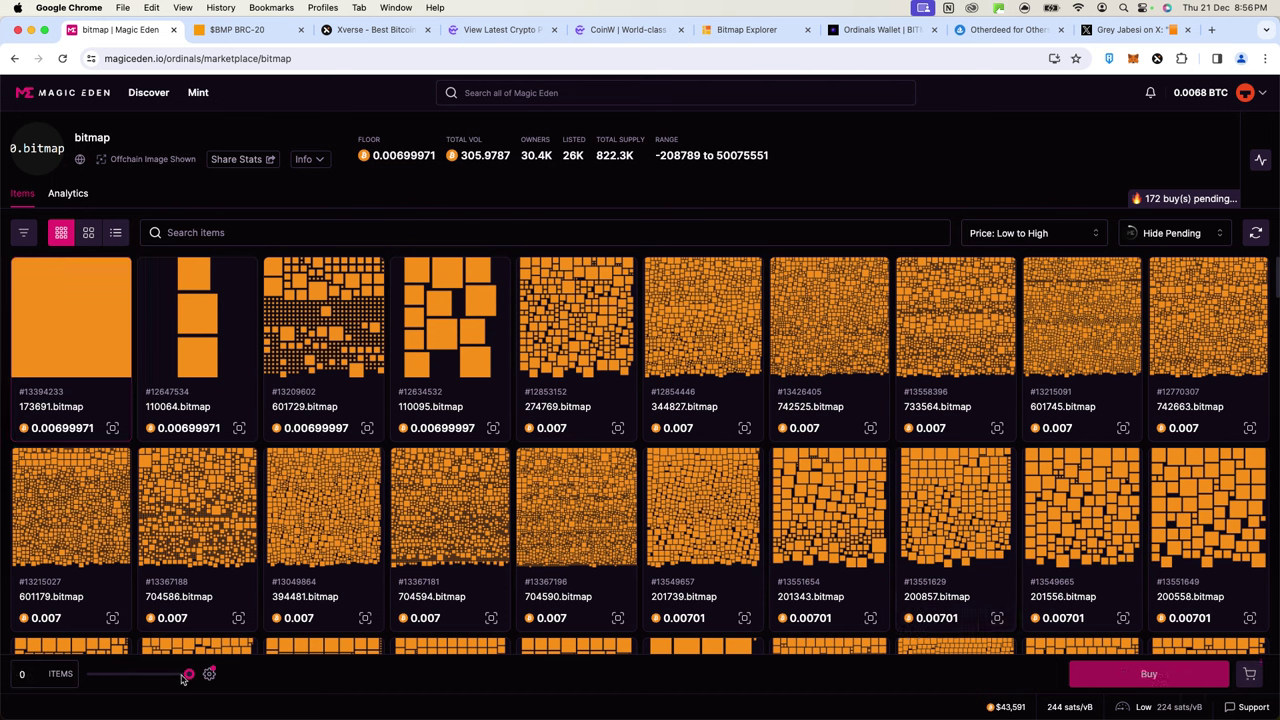
- Reload the page, add and remove 110064.bitmap from the cart, then return to Magic Eden home
right_click(879, 157)
left_click(940, 193)
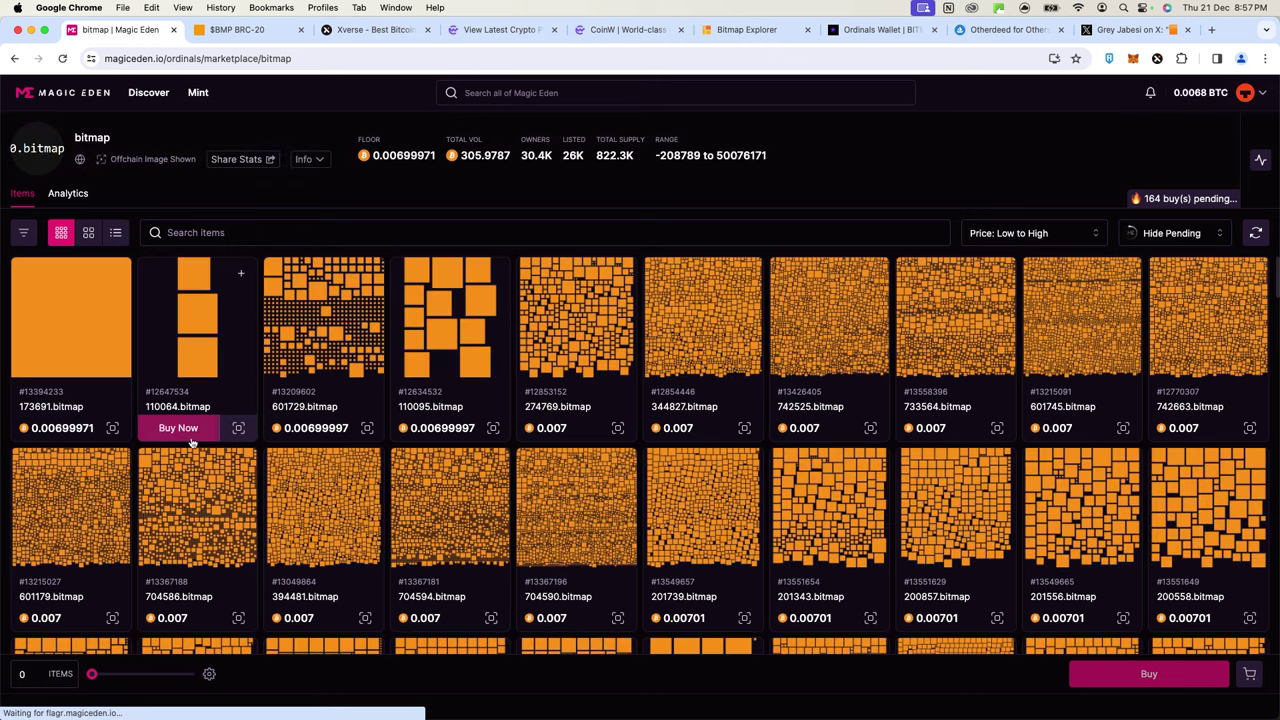
left_click(191, 435)
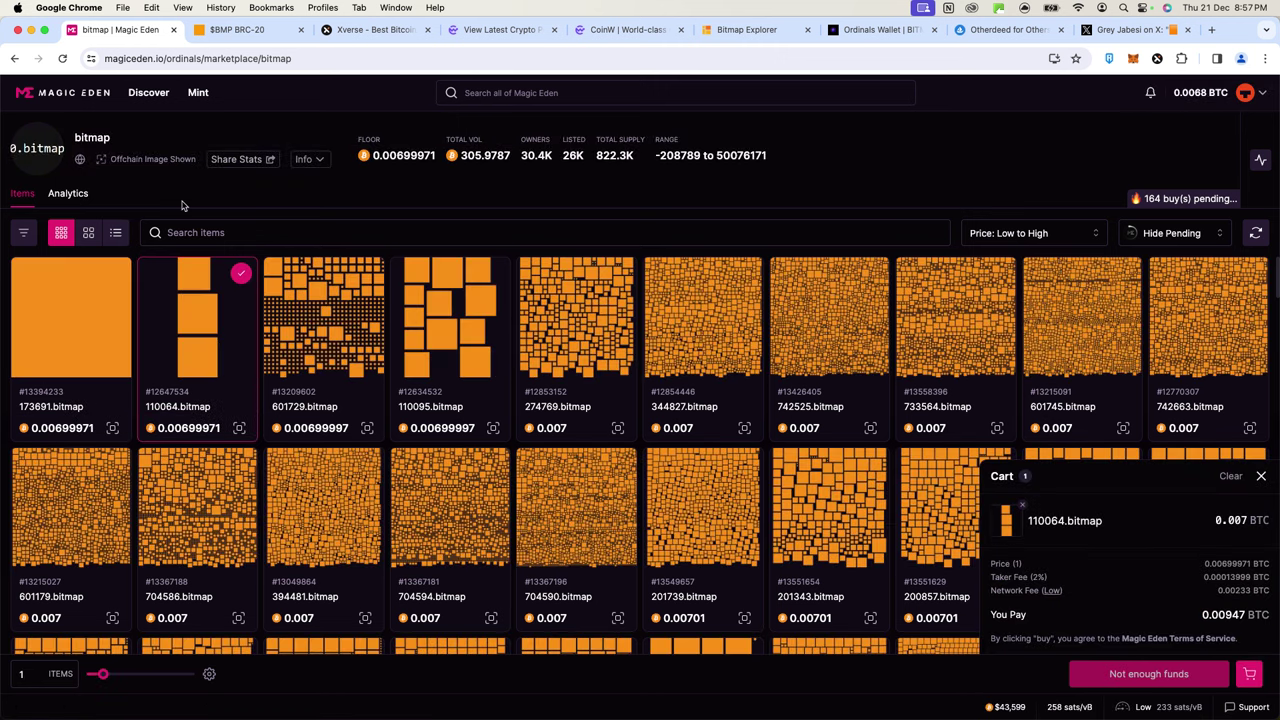
left_click(241, 276)
left_click(520, 92)
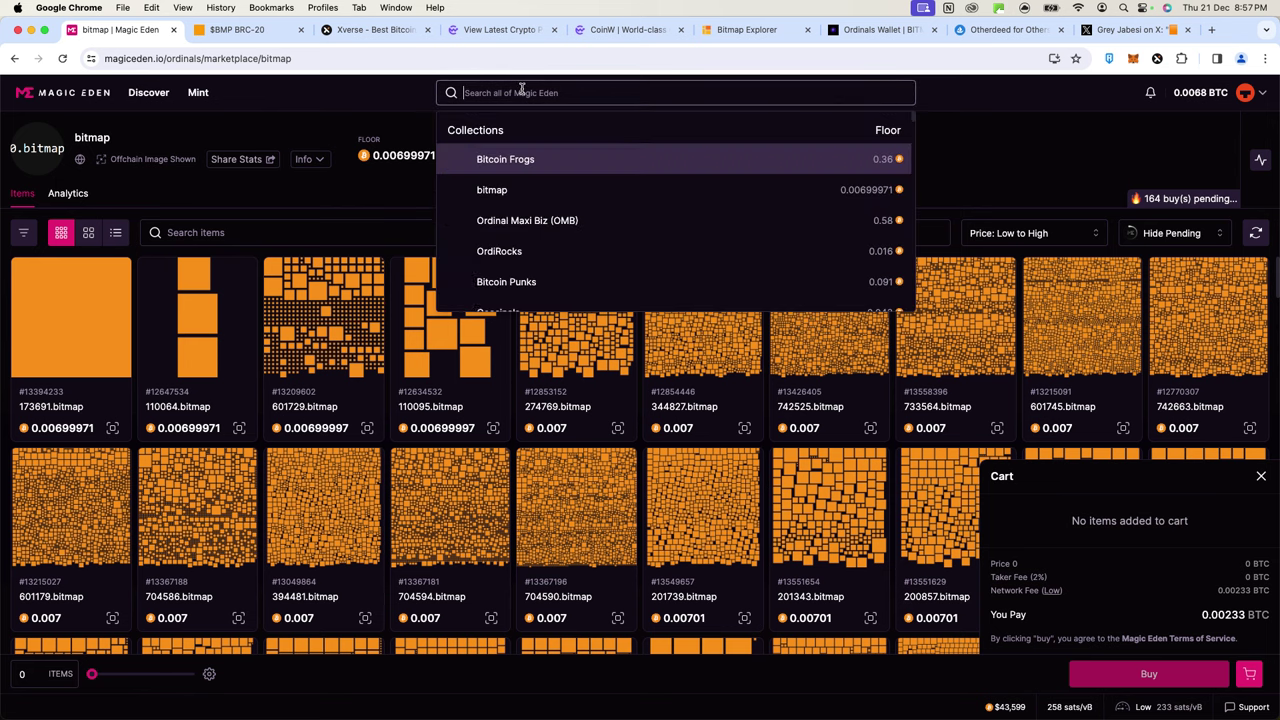
left_click(32, 92)
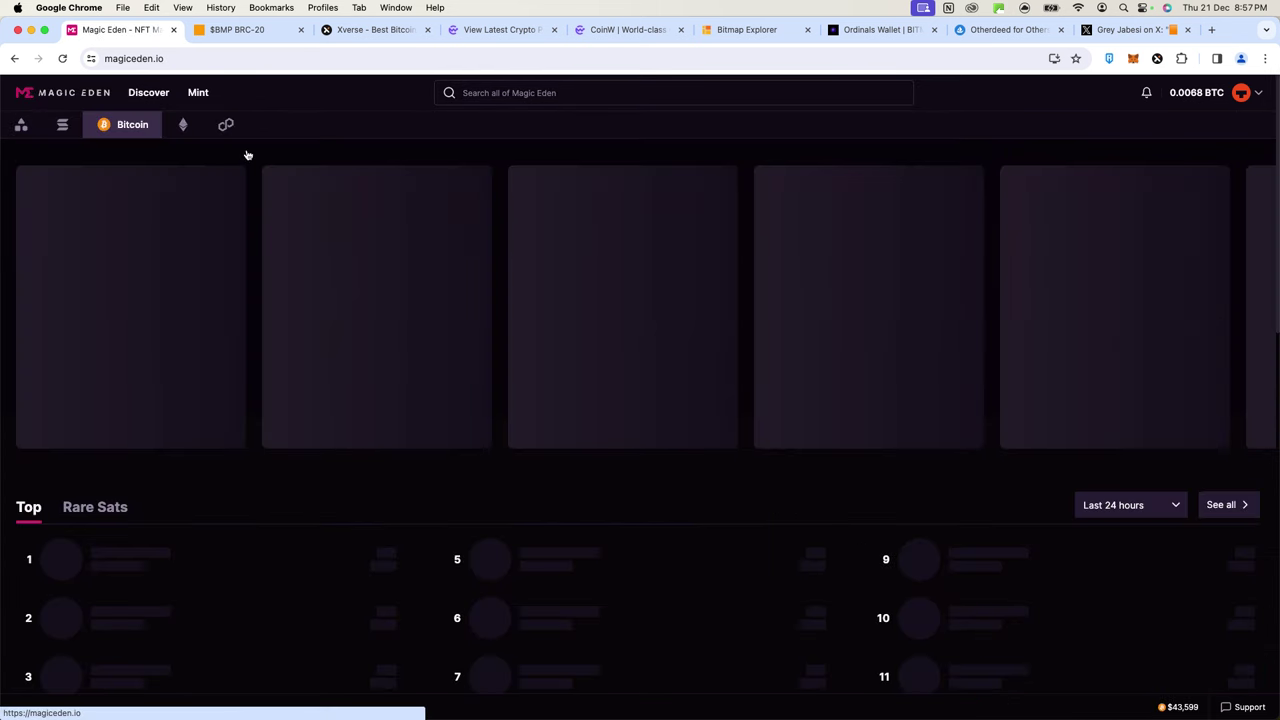
- Scroll through the home page's 24-hour Top collections list, led by bitmap at 37.76 BTC
scroll(449, 573, "down", 2)
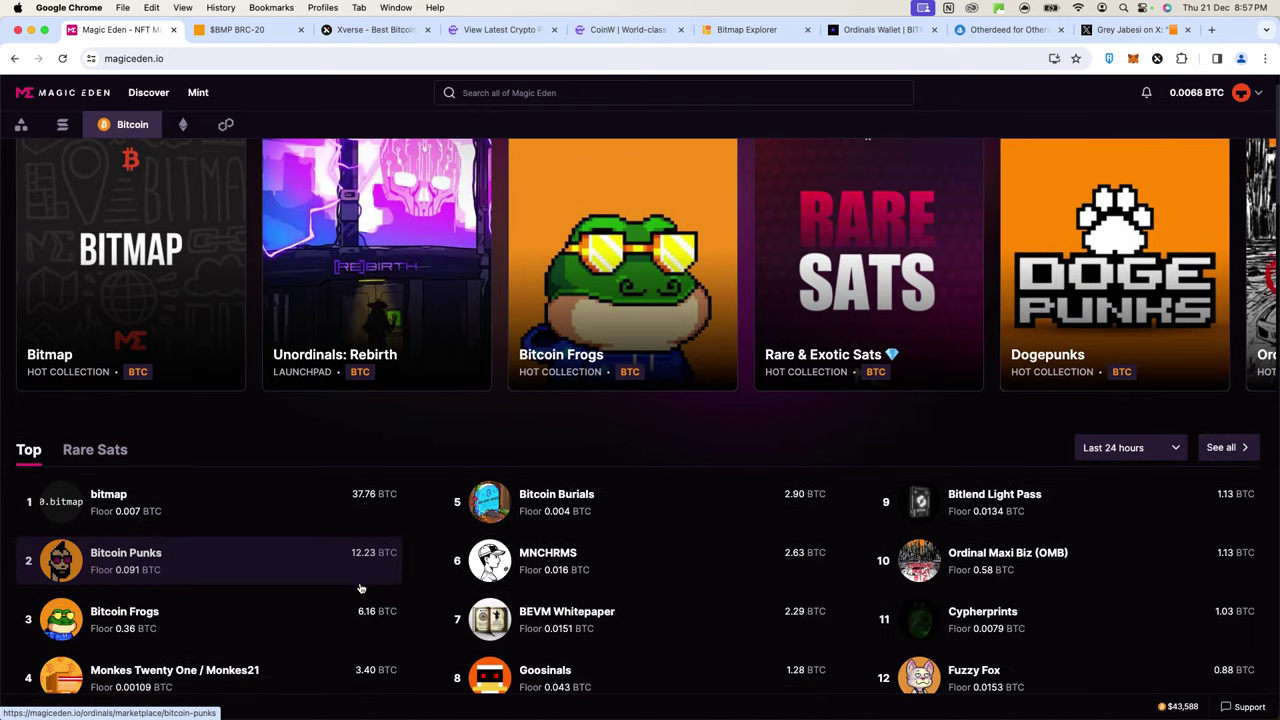
scroll(361, 588, "down", 1)
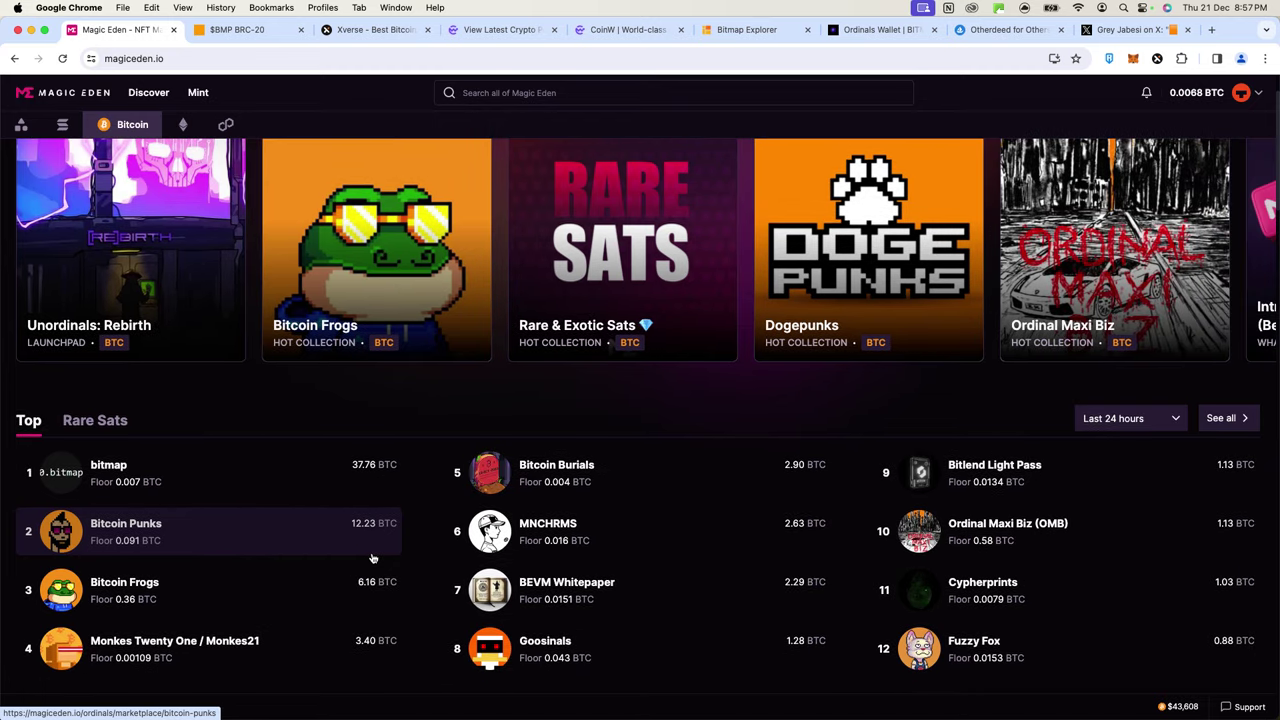
scroll(369, 563, "down", 1)
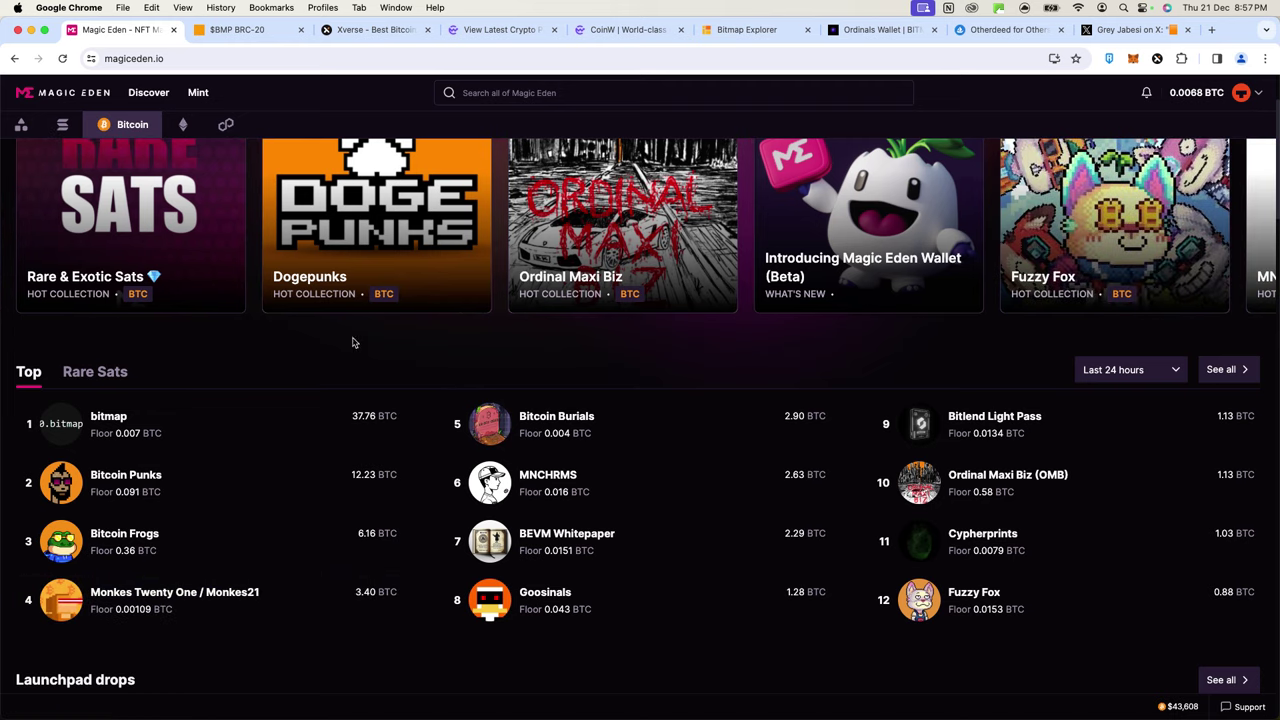
left_click(538, 82)
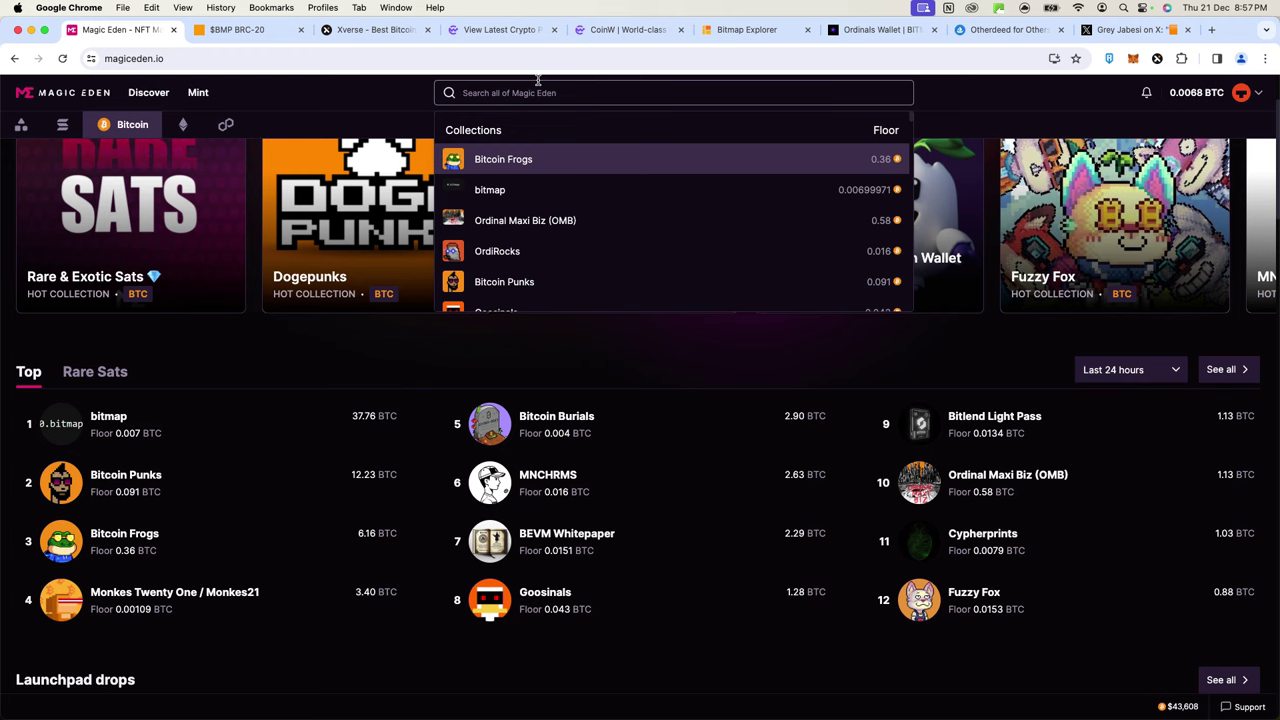
type("benjis")
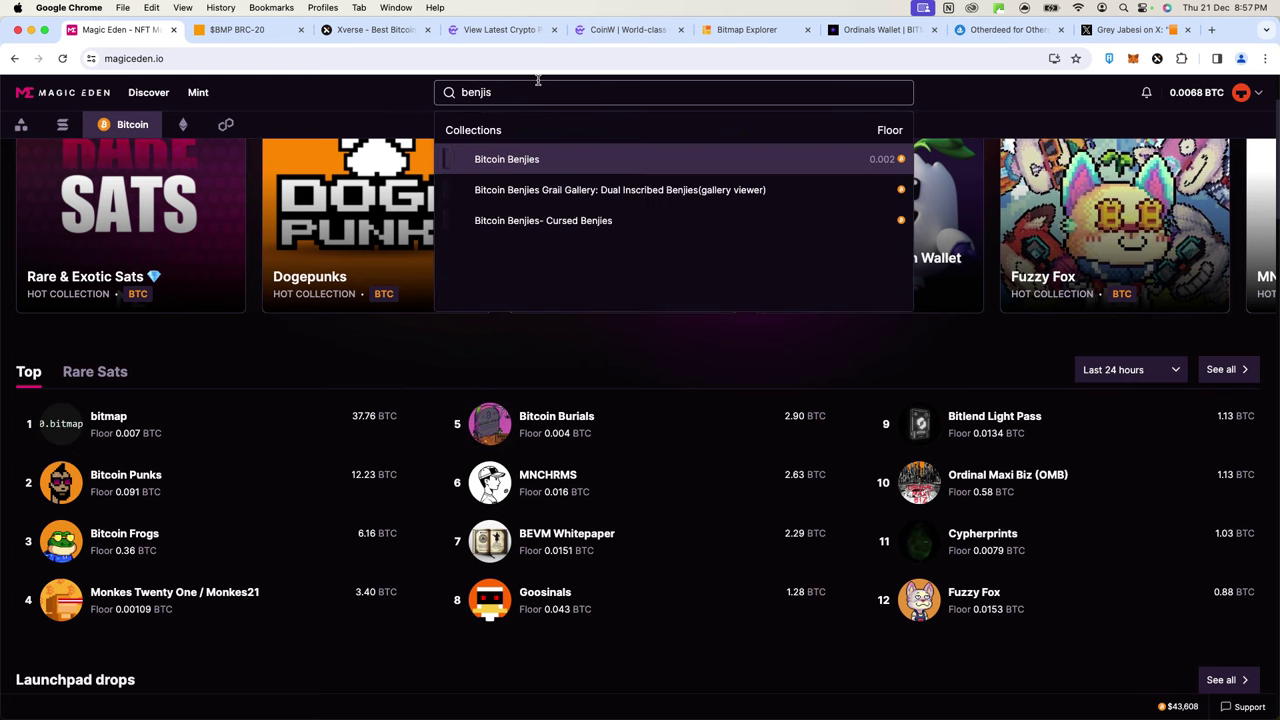
left_click(557, 162)
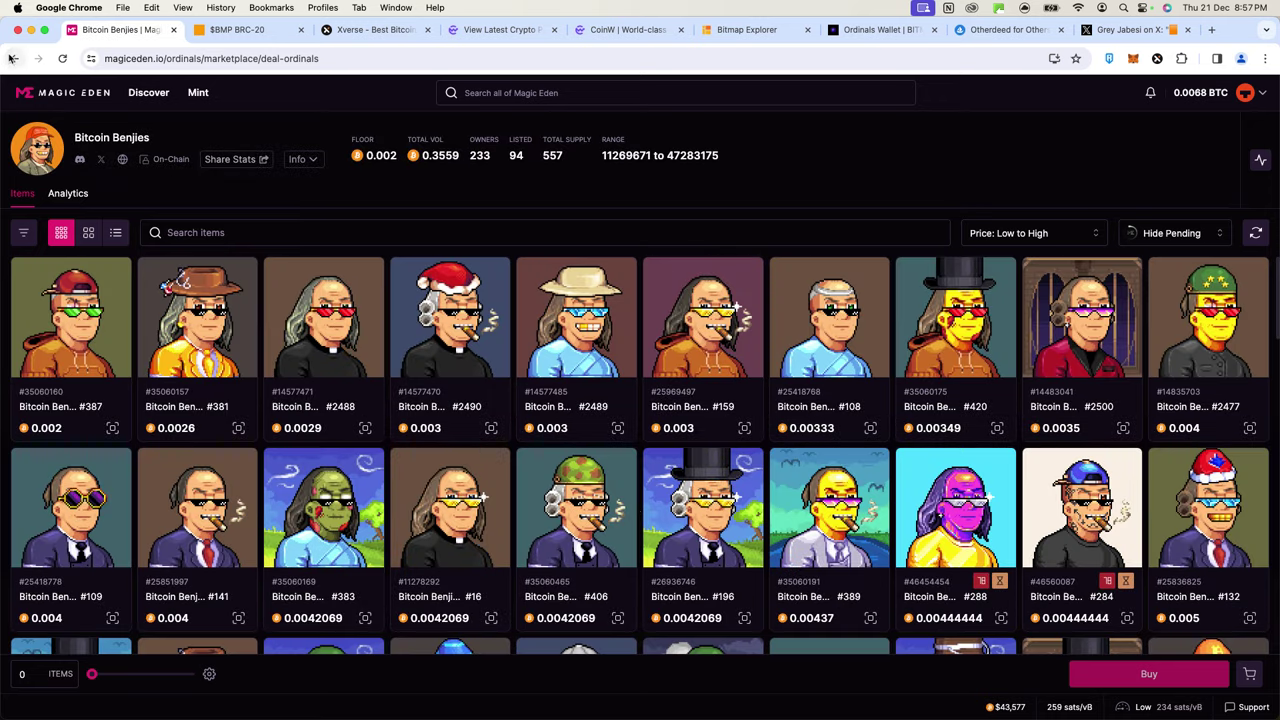
left_click(13, 58)
left_click(13, 59)
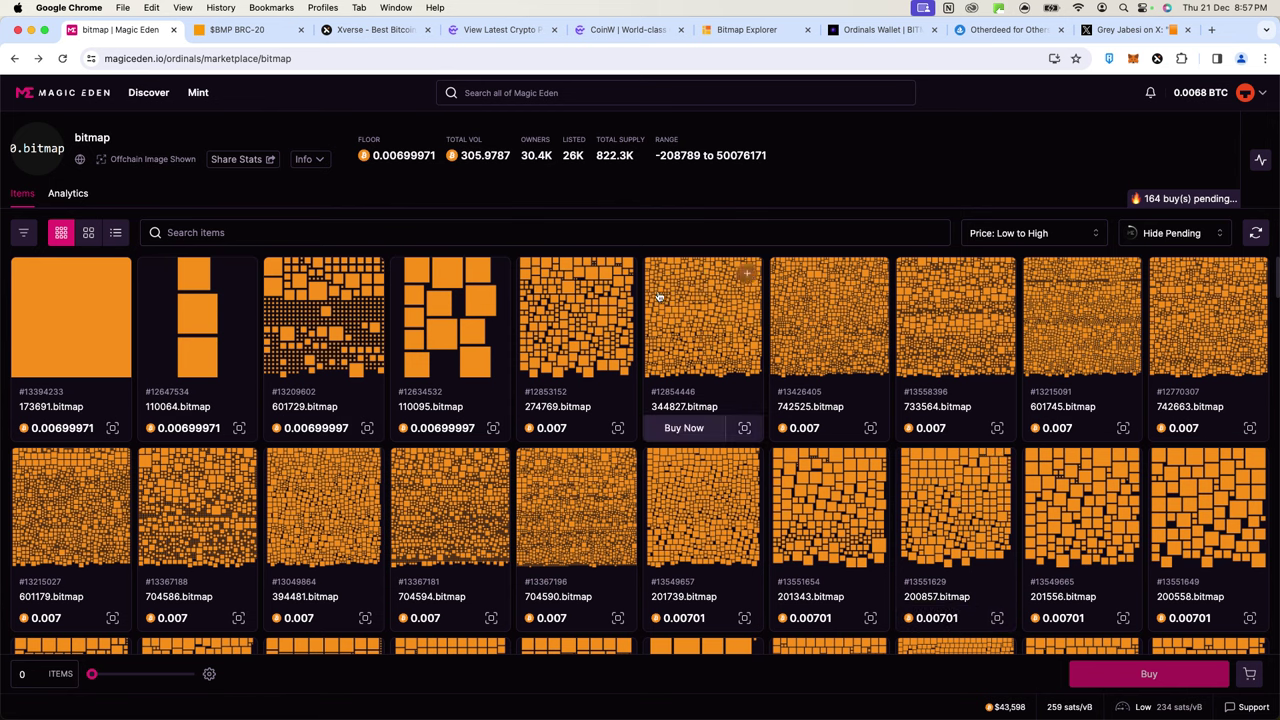
left_click(39, 59)
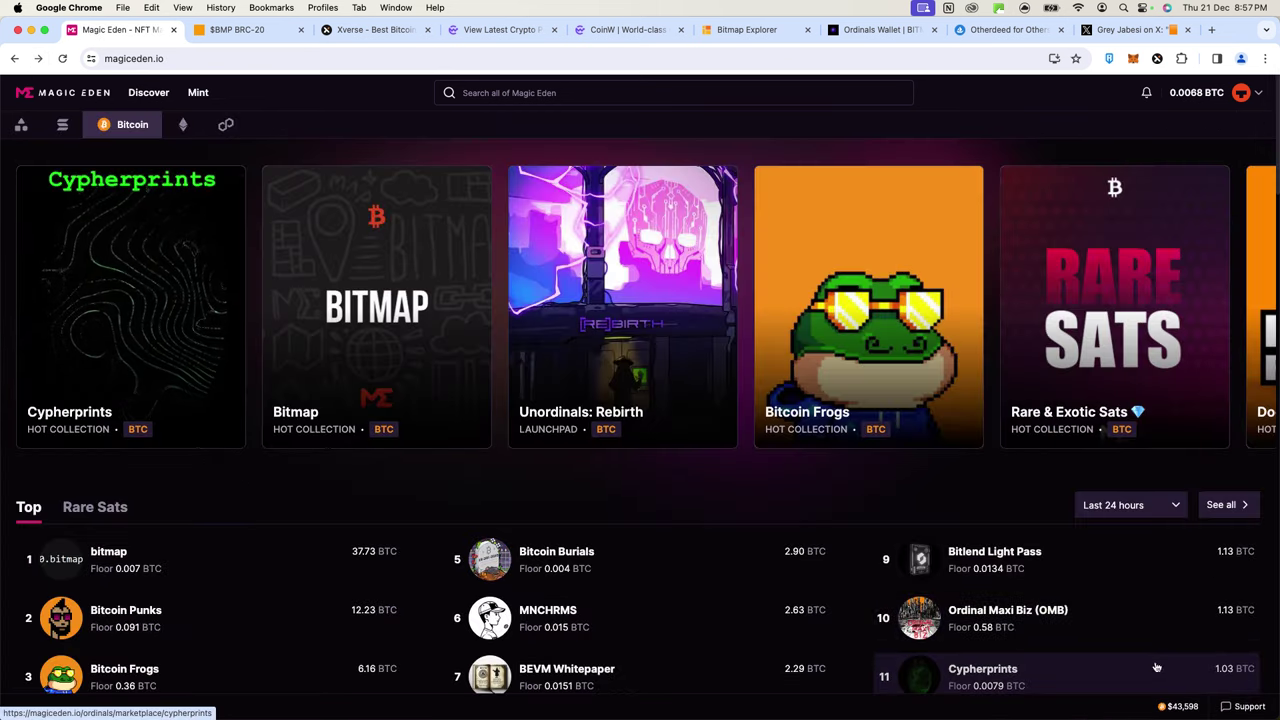
- Open Monkes Twenty One, add Monke #8191 at 0.00109 BTC to the cart, and buy it
scroll(368, 655, "down", 2)
scroll(368, 655, "down", 3)
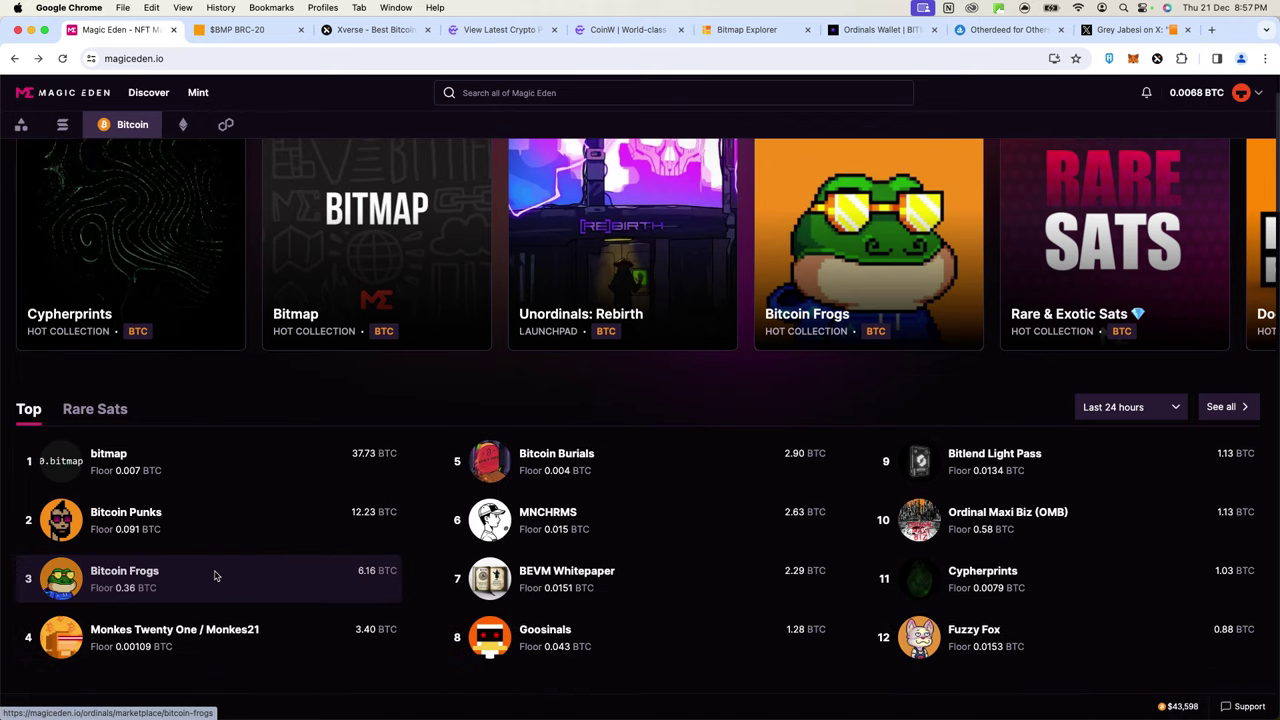
left_click(199, 628)
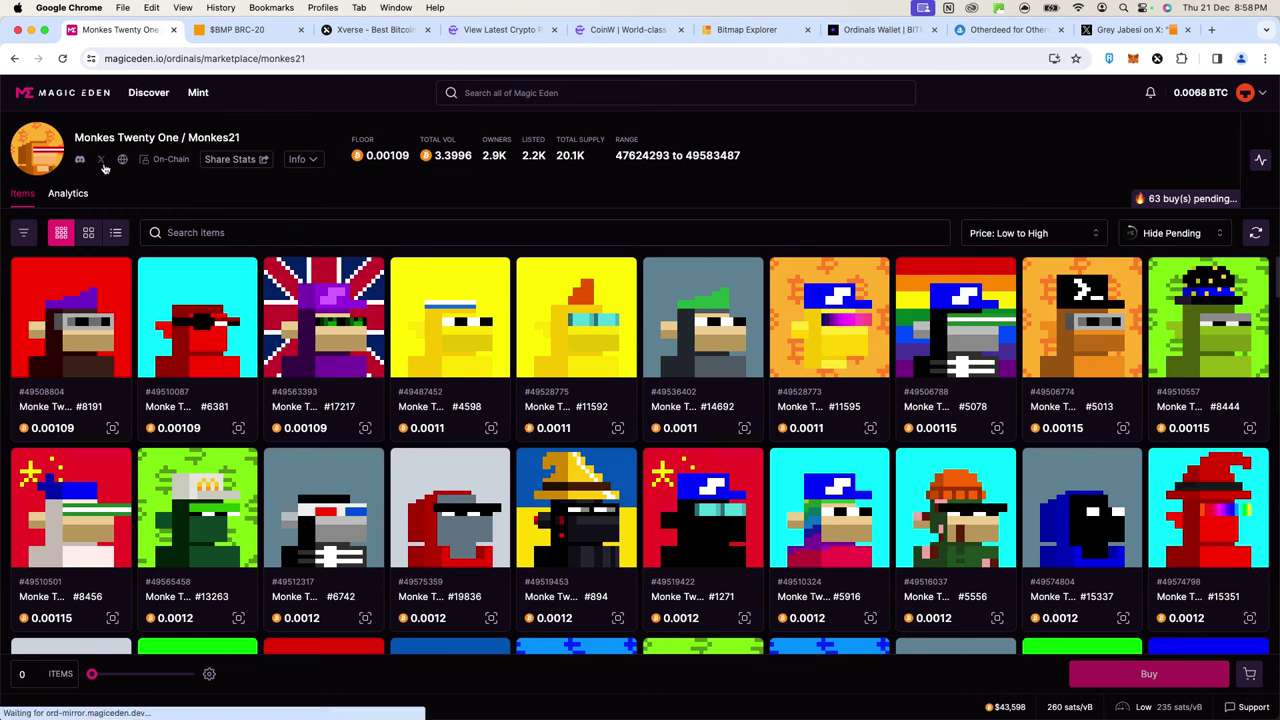
mouse_move(71, 340)
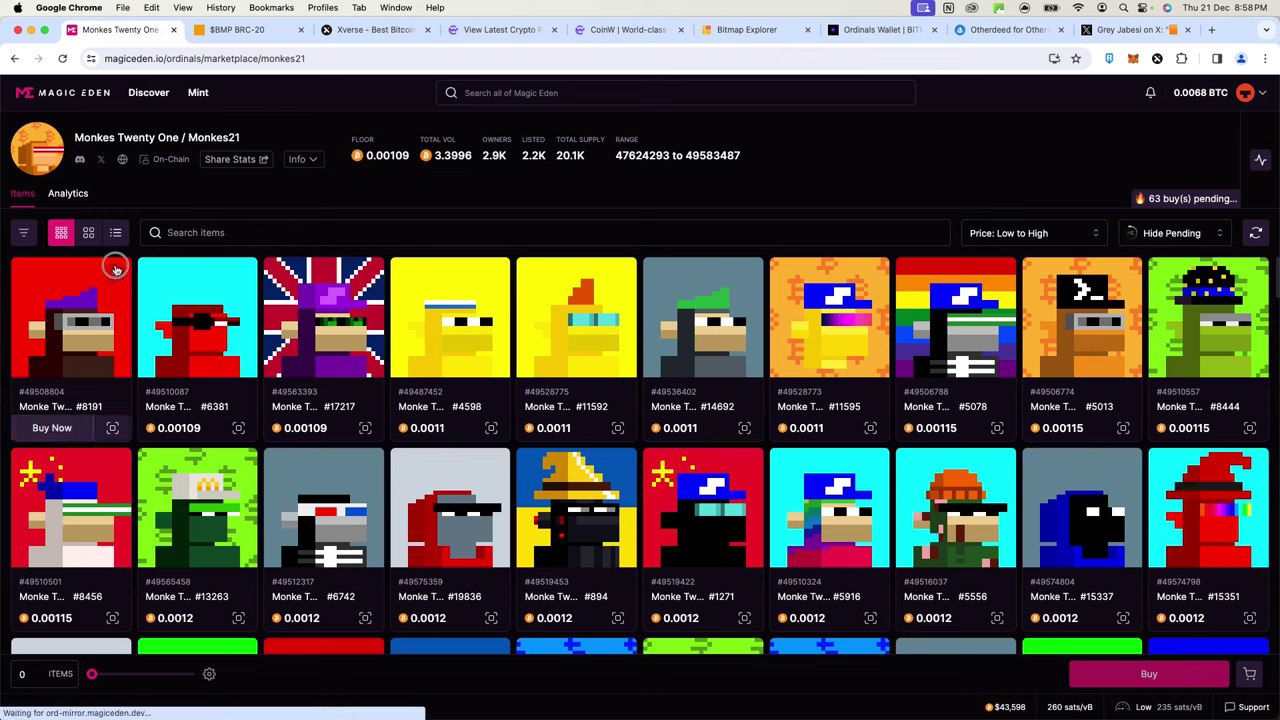
left_click(115, 270)
left_click(100, 322)
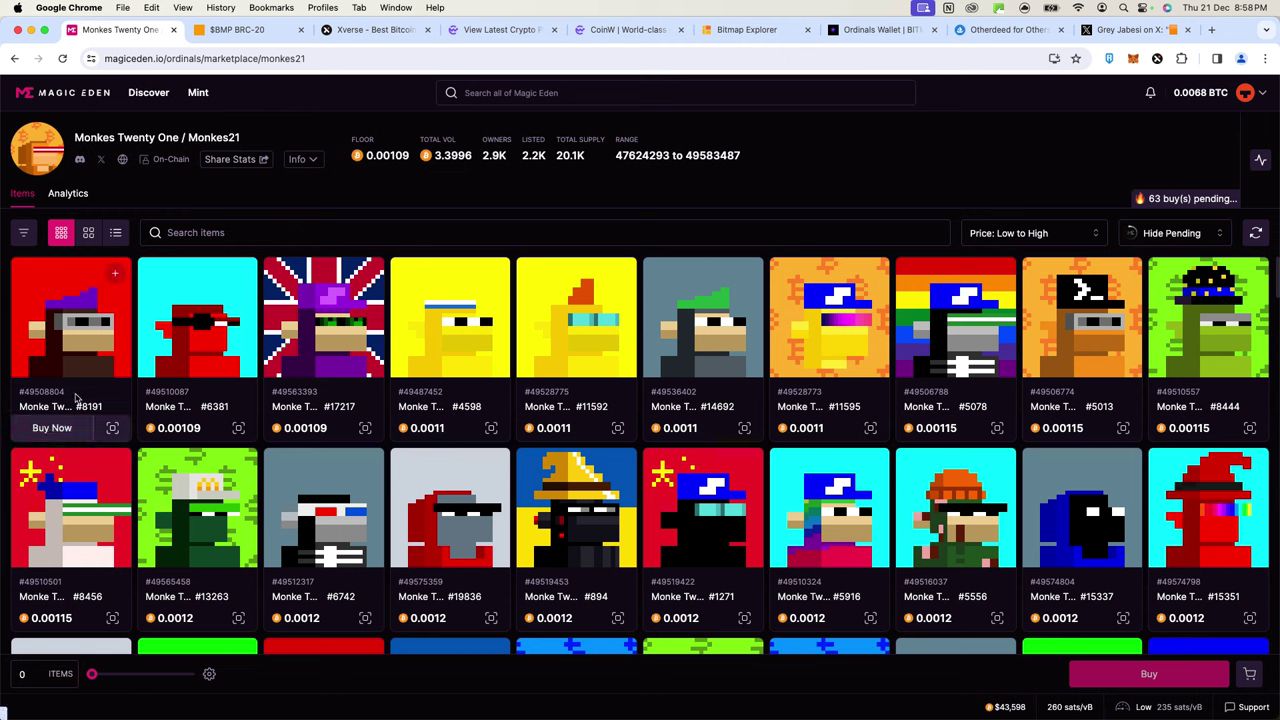
left_click(55, 427)
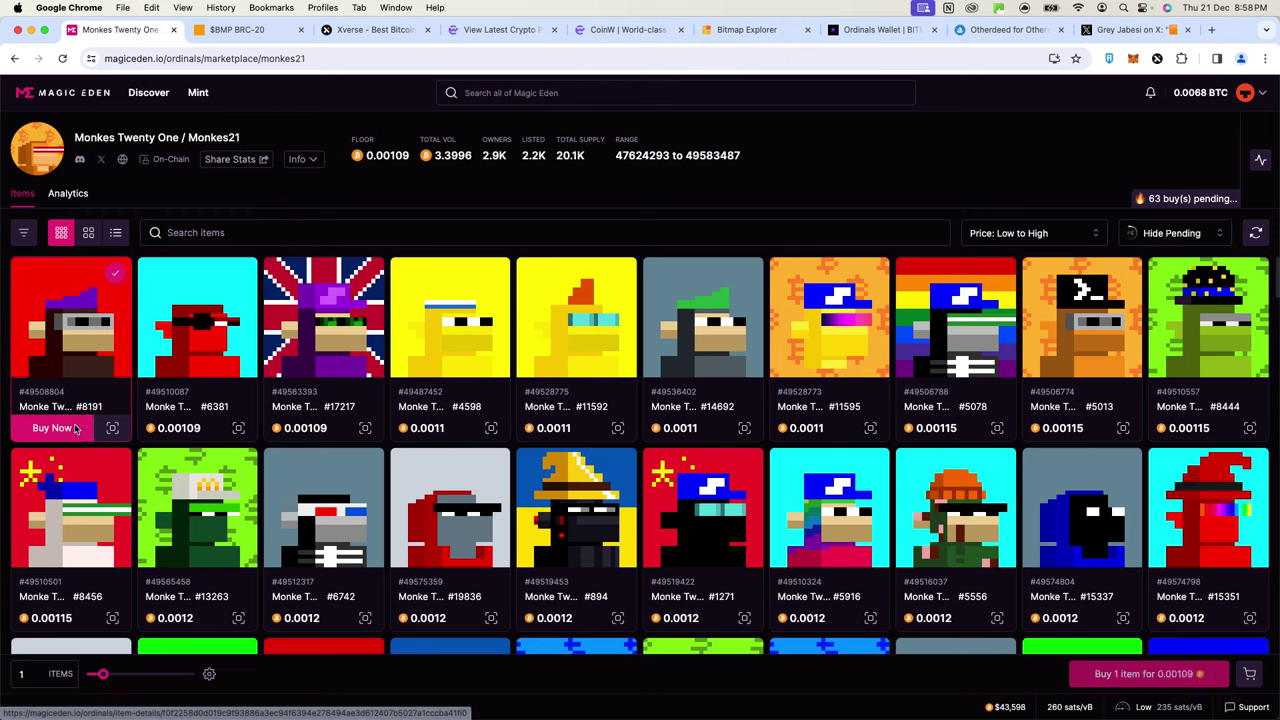
left_click(1148, 674)
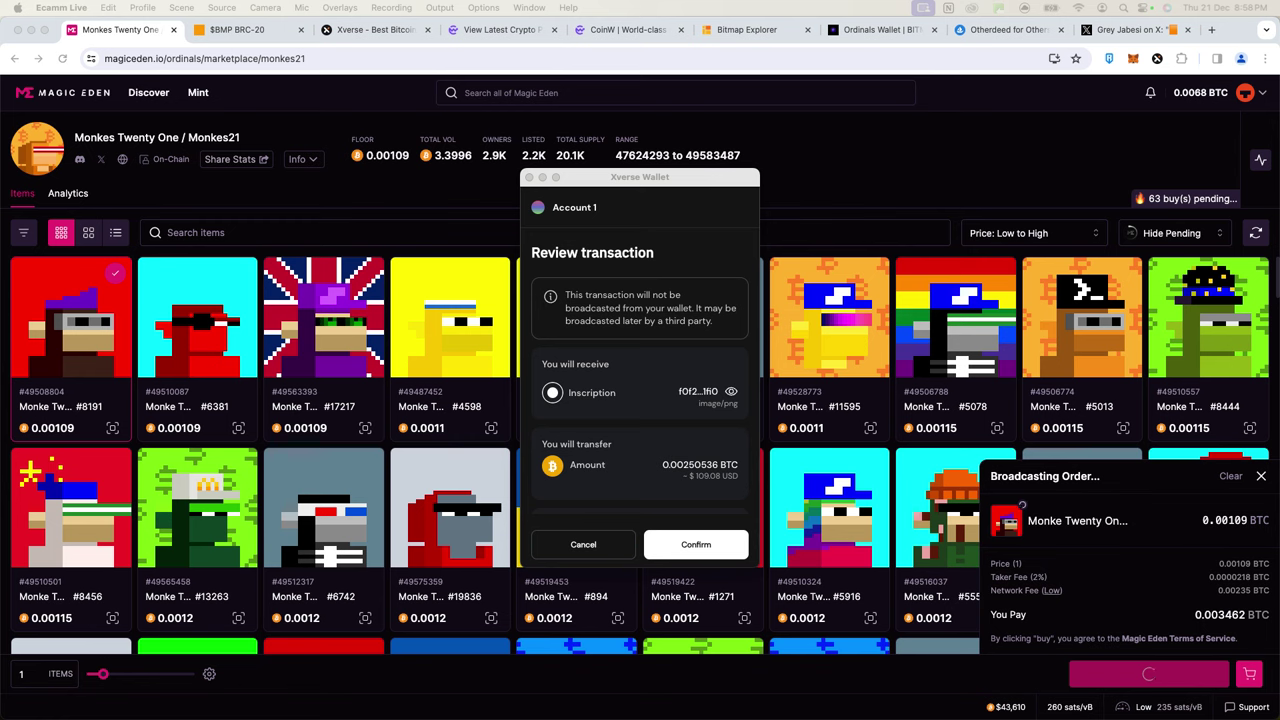
- Confirm the 0.00250536 BTC Monke purchase transaction in the Xverse Review popup
left_click(710, 548)
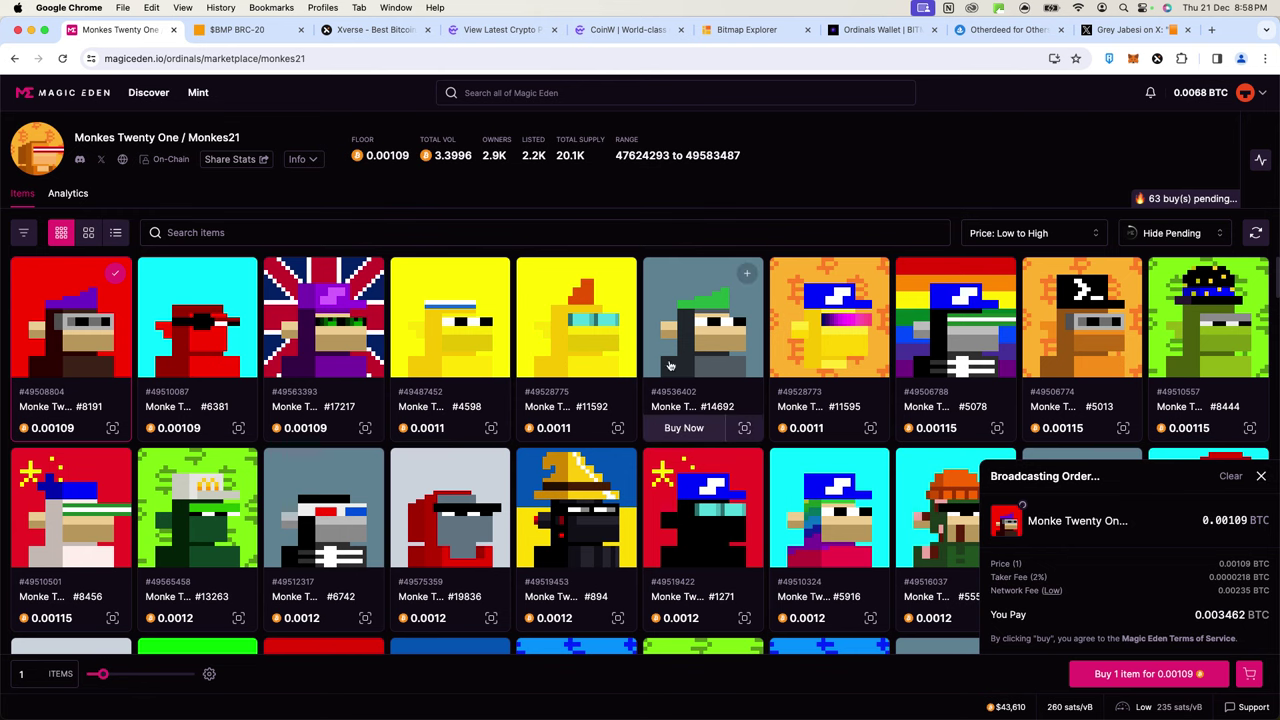
- Wait on the Monkes21 page until Monke #8191's order is broadcasted and the cart is empty
mouse_move(323, 317)
scroll(318, 305, "up", 5)
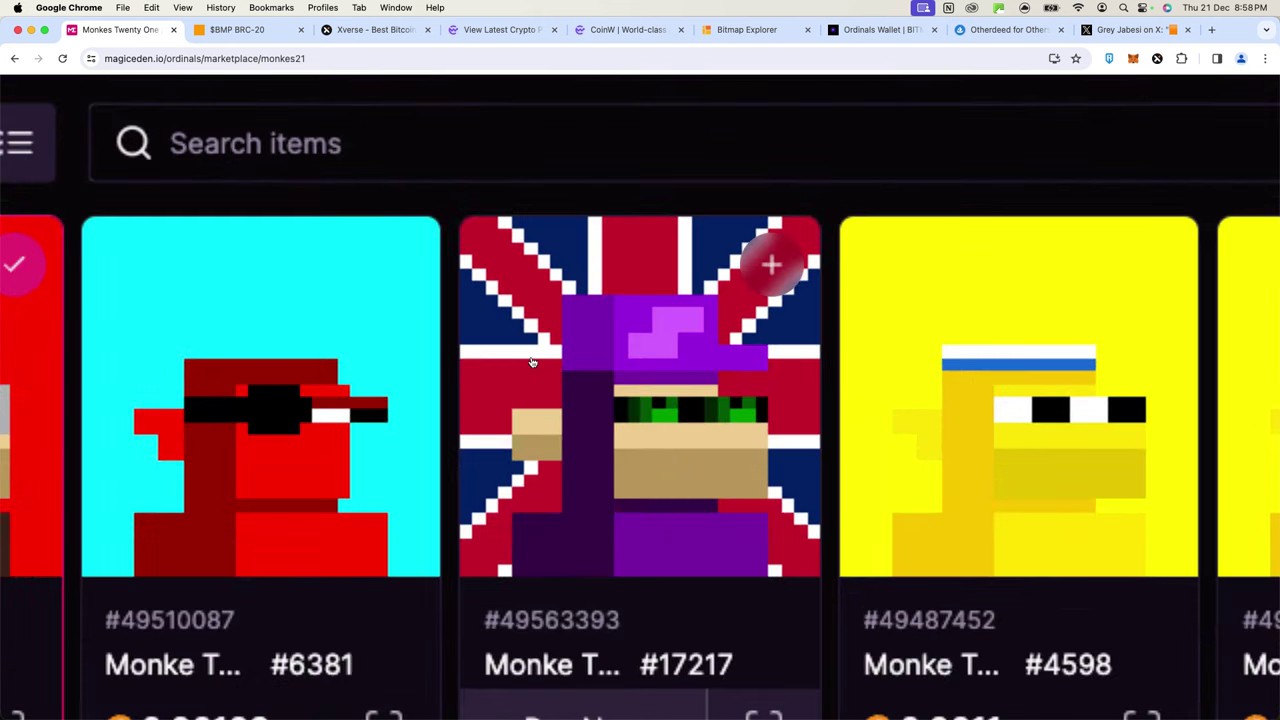
scroll(532, 362, "down", 5)
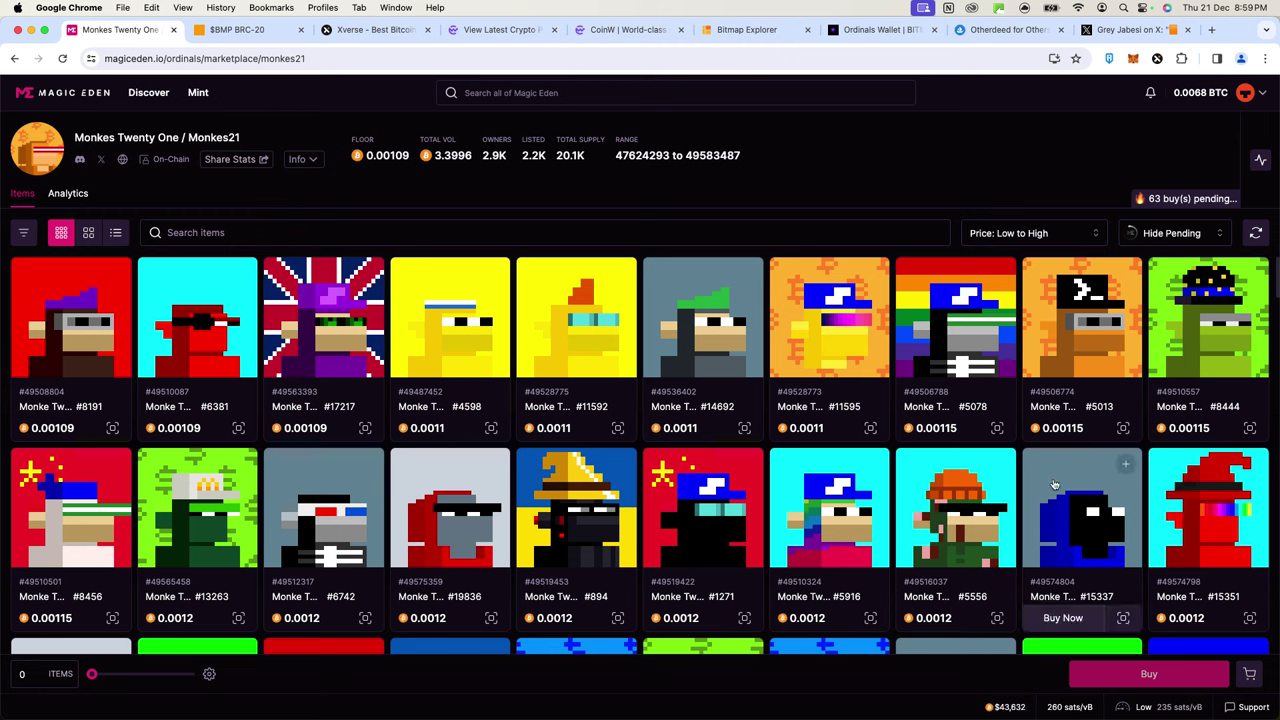
- Search Google for 'crypto university' in a new tab and scroll through the results
left_click(1212, 29)
type("crypt")
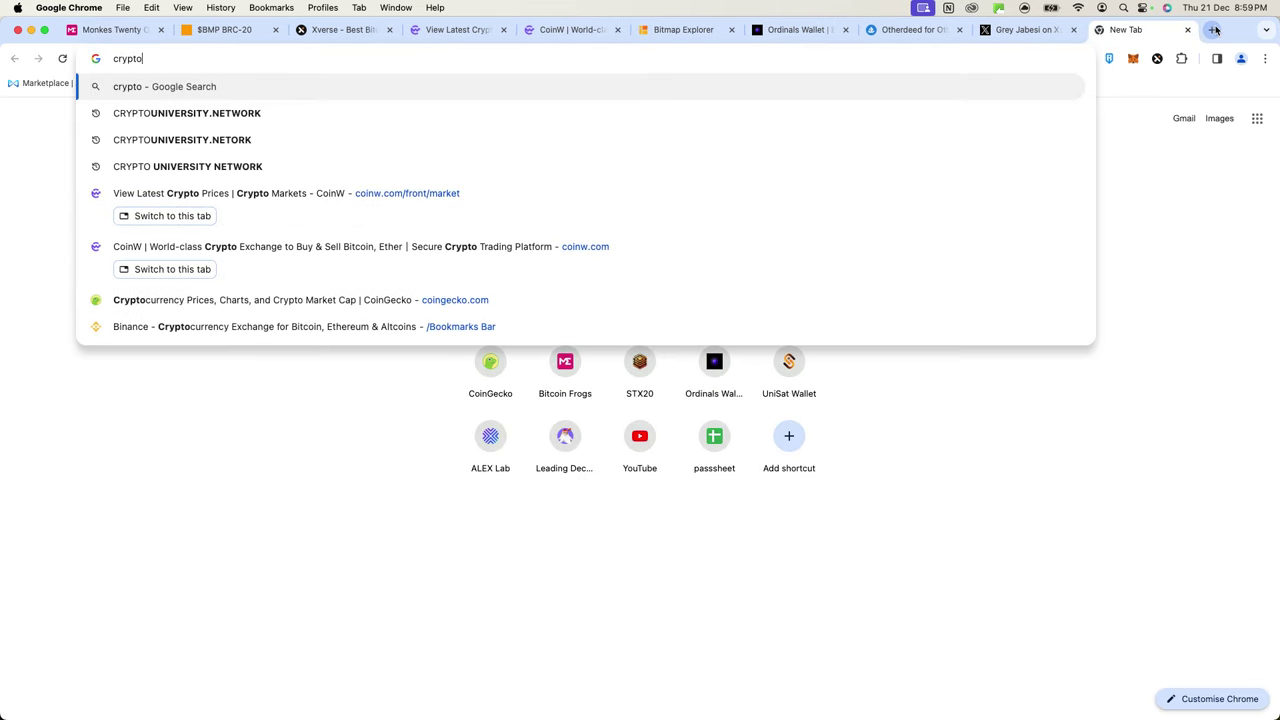
type("o")
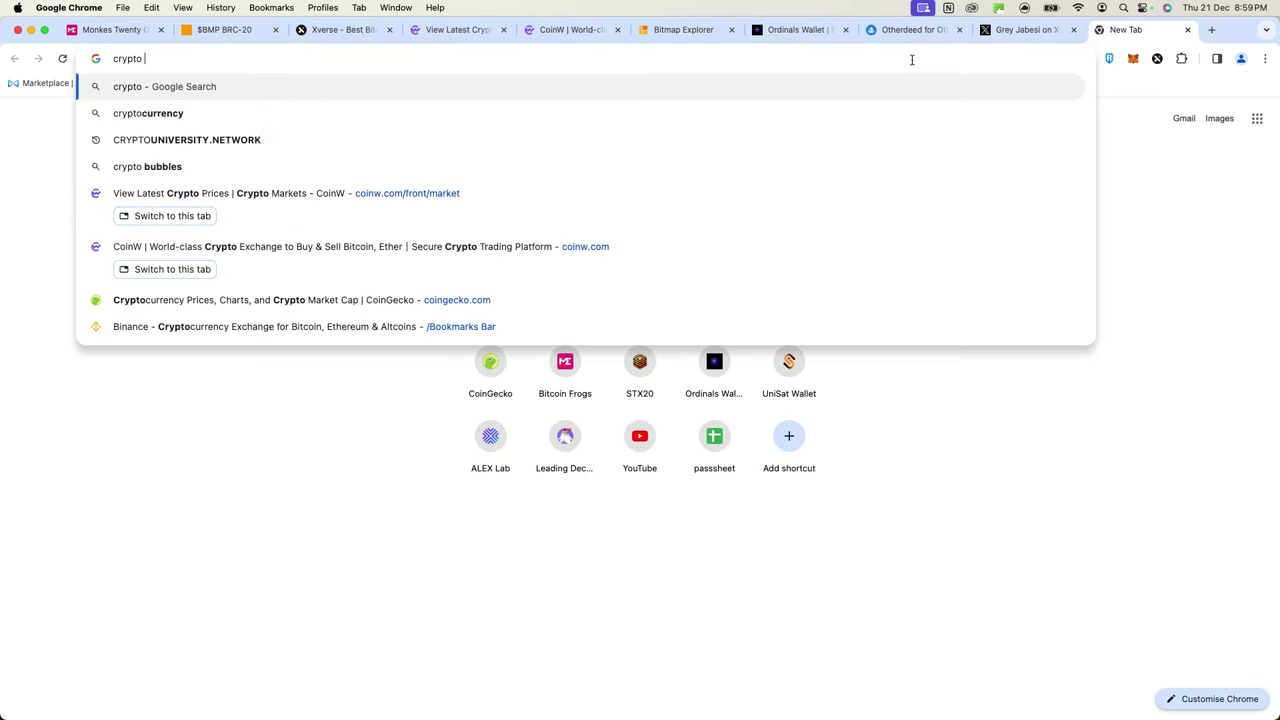
type(" uv")
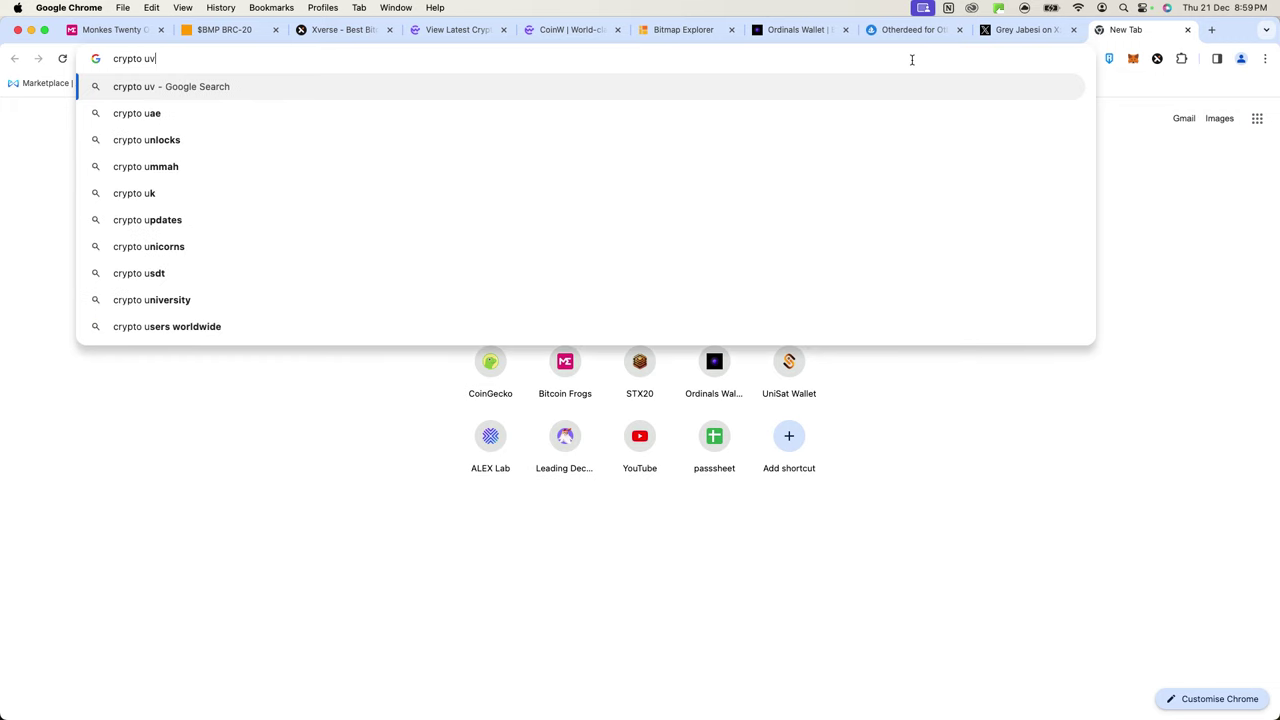
type("iv")
key("BackSpace")
key("BackSpace")
key("BackSpace")
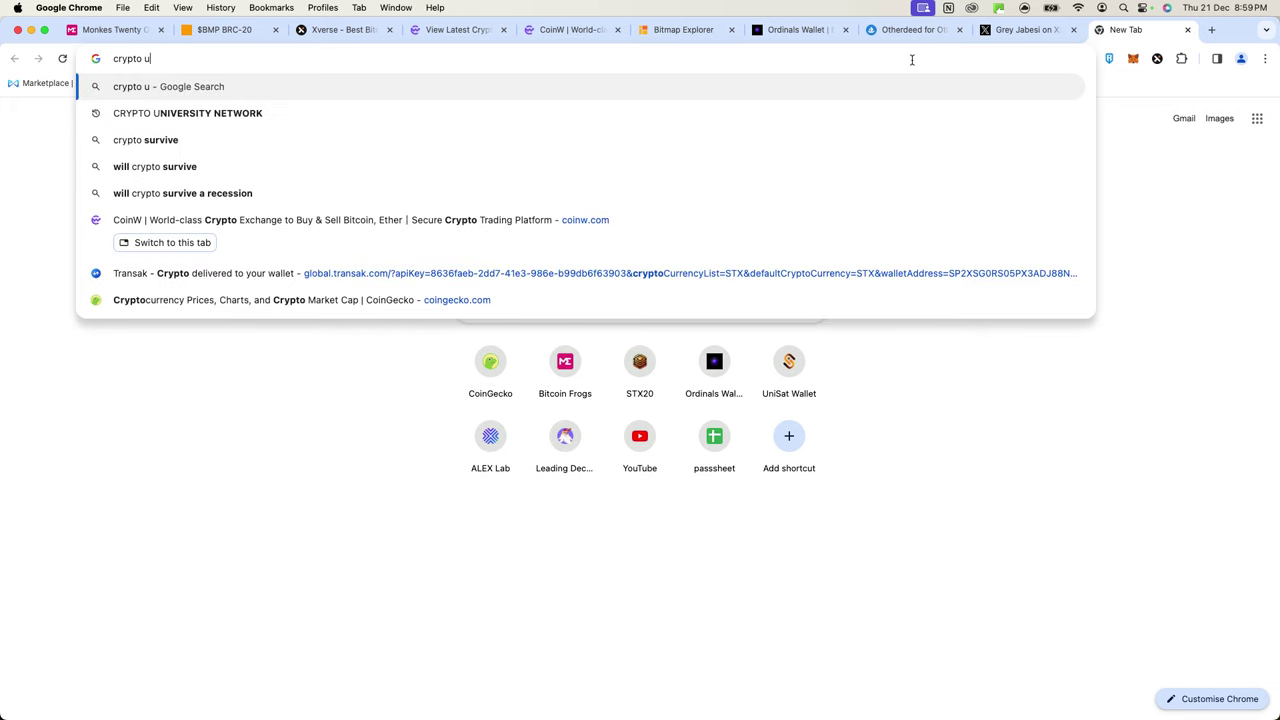
type("niversity")
key("Return")
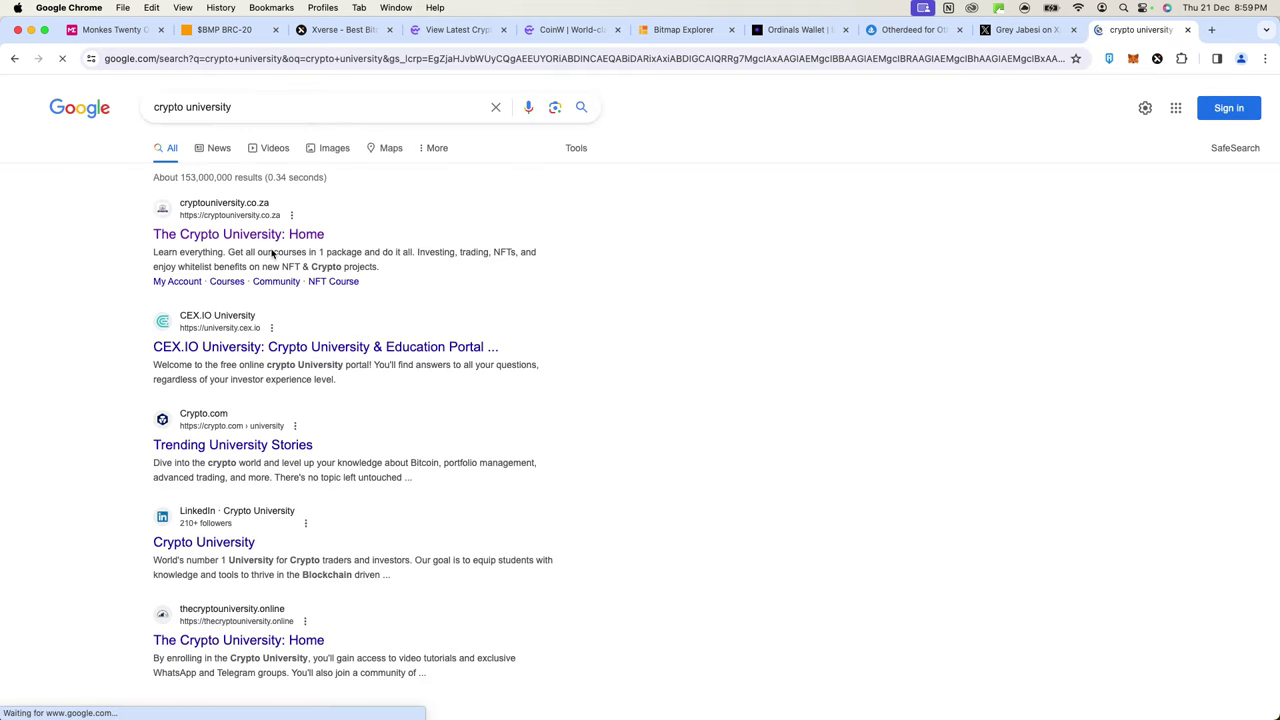
scroll(325, 320, "down", 2)
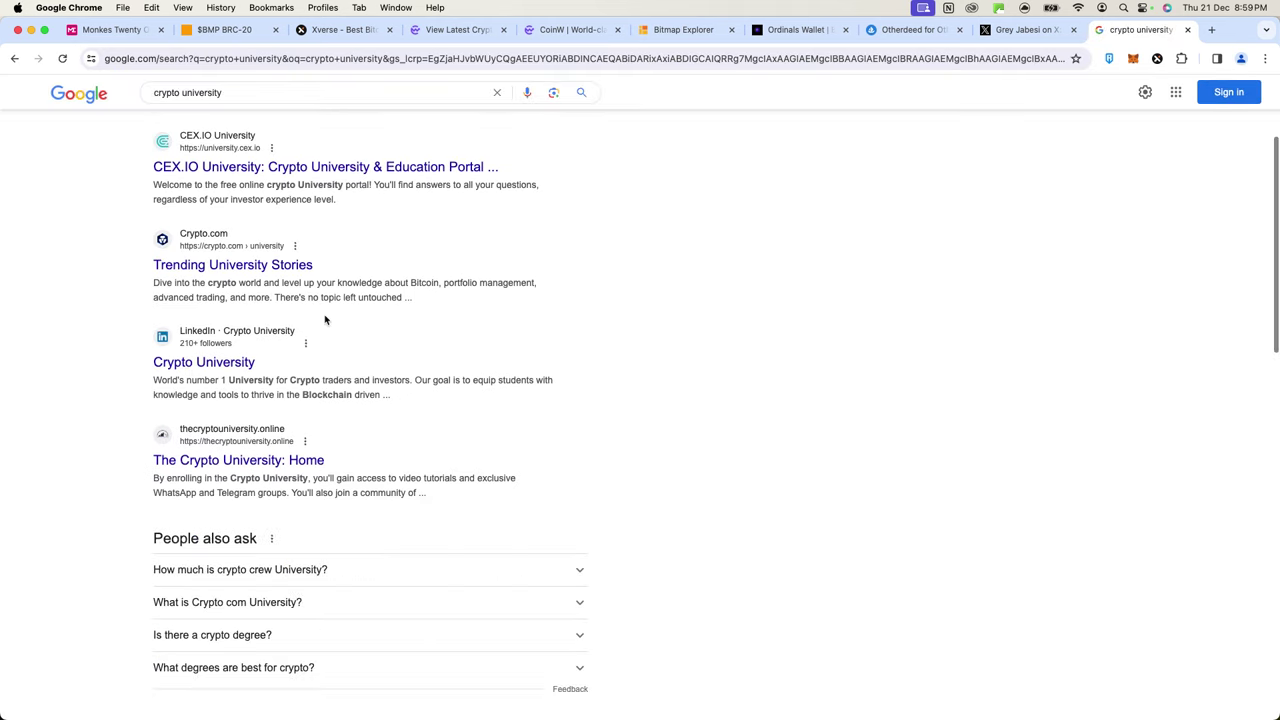
scroll(325, 320, "down", 1)
scroll(325, 320, "down", 2)
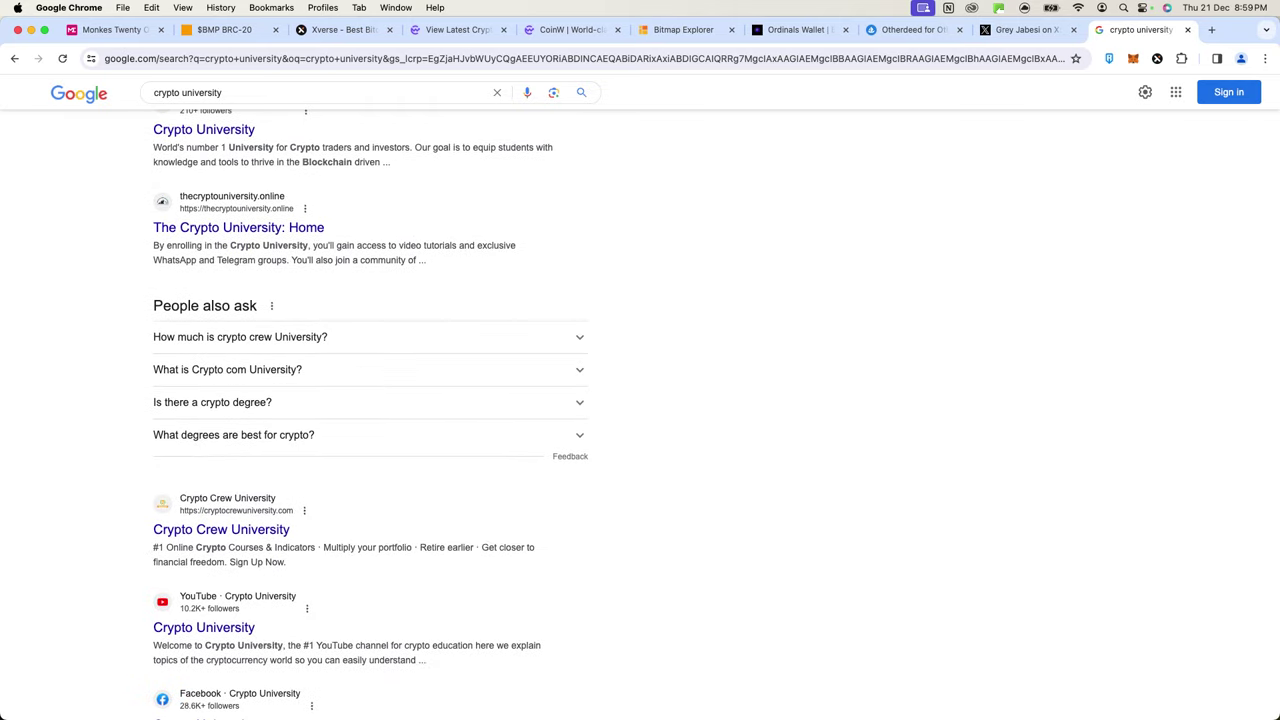